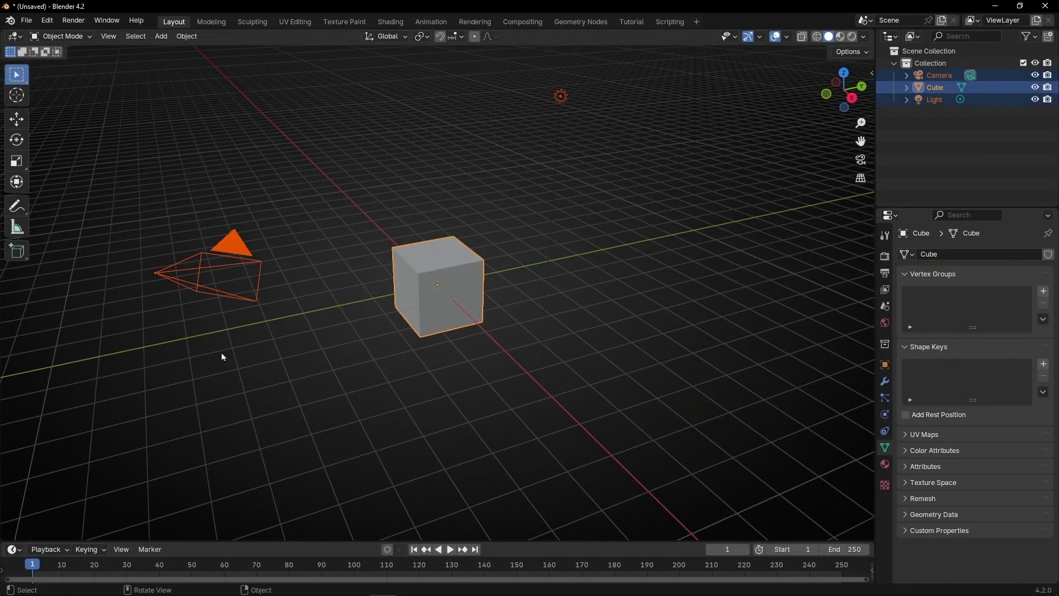
Delete the default camera, cube and light, and add a mesh plane to the scene
{"action": "key", "text": "Delete"}
{"action": "left_click", "coordinate": [160, 36]}
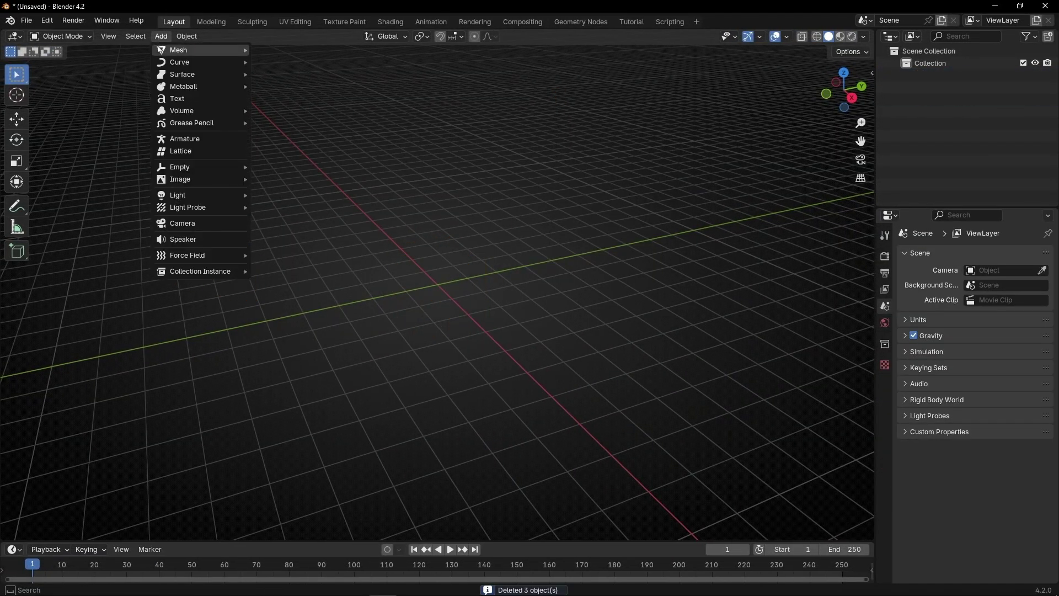
{"action": "mouse_move", "coordinate": [176, 52]}
{"action": "left_click", "coordinate": [274, 48]}
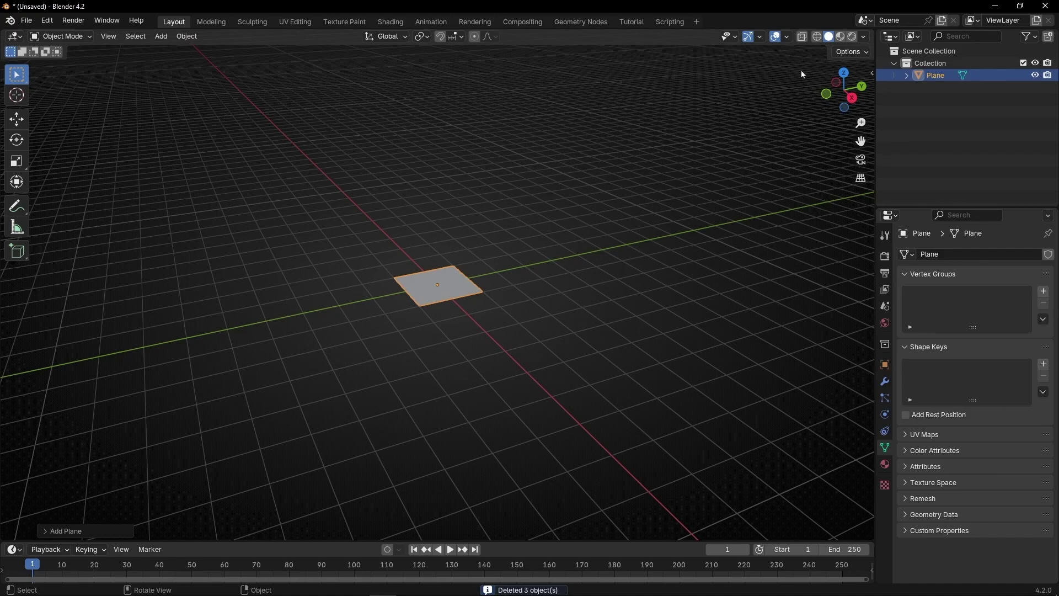
Set up the viewport with a close top view of the plane, hidden overlays and Material Preview shading, above an enlarged timeline area
{"action": "left_click", "coordinate": [844, 73]}
{"action": "left_click_drag", "start_coordinate": [320, 541], "coordinate": [397, 286]}
{"action": "scroll", "coordinate": [468, 170], "scroll_direction": "up", "scroll_amount": 3}
{"action": "scroll", "coordinate": [468, 170], "scroll_direction": "up", "scroll_amount": 2}
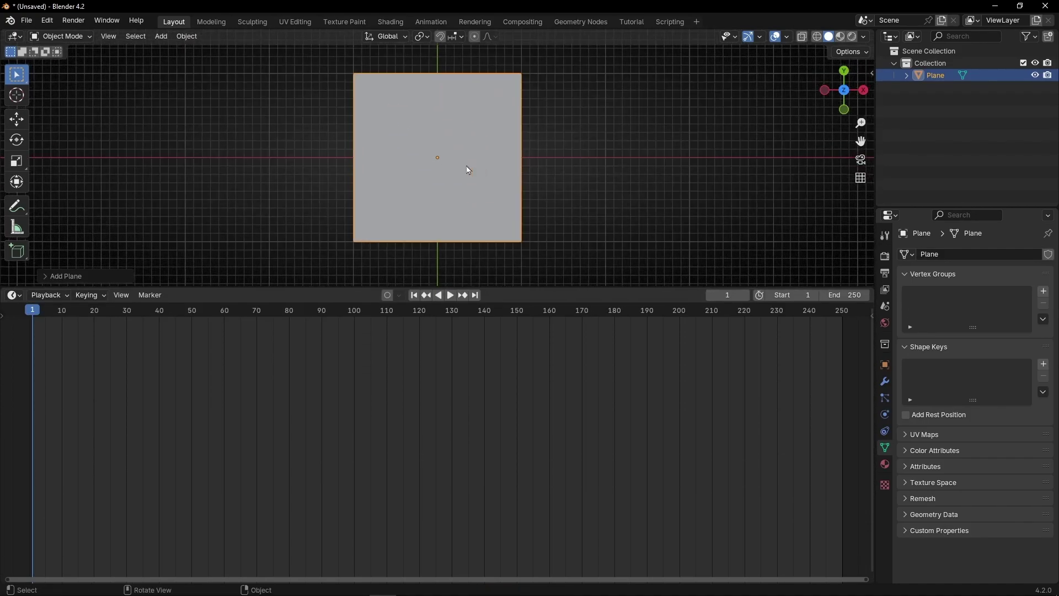
{"action": "left_click", "coordinate": [776, 37]}
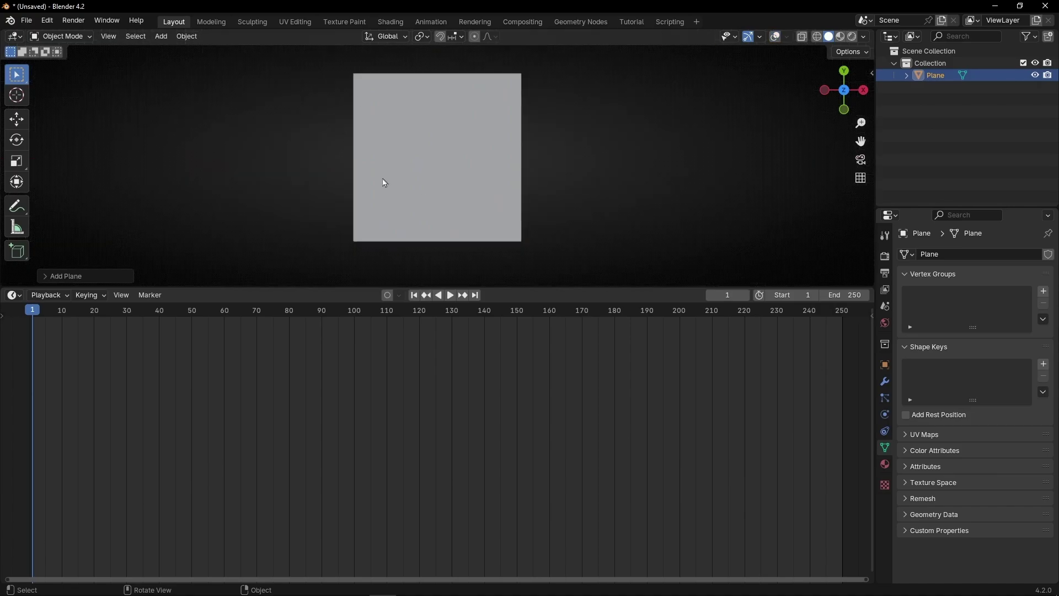
{"action": "left_click", "coordinate": [840, 36]}
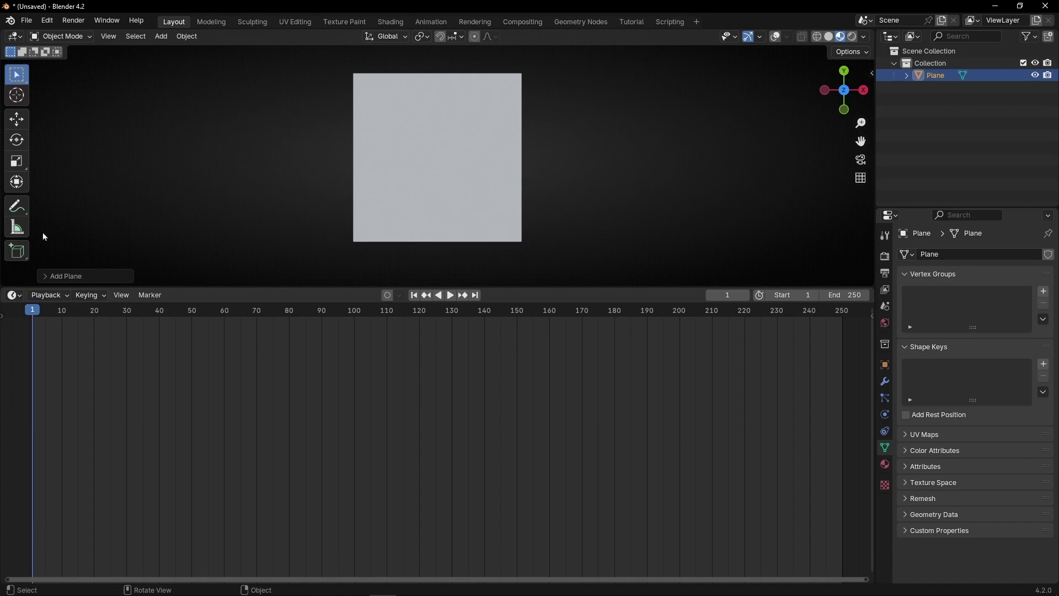
Change the timeline area to the Shader Editor and hide its sidebar
{"action": "left_click", "coordinate": [14, 295]}
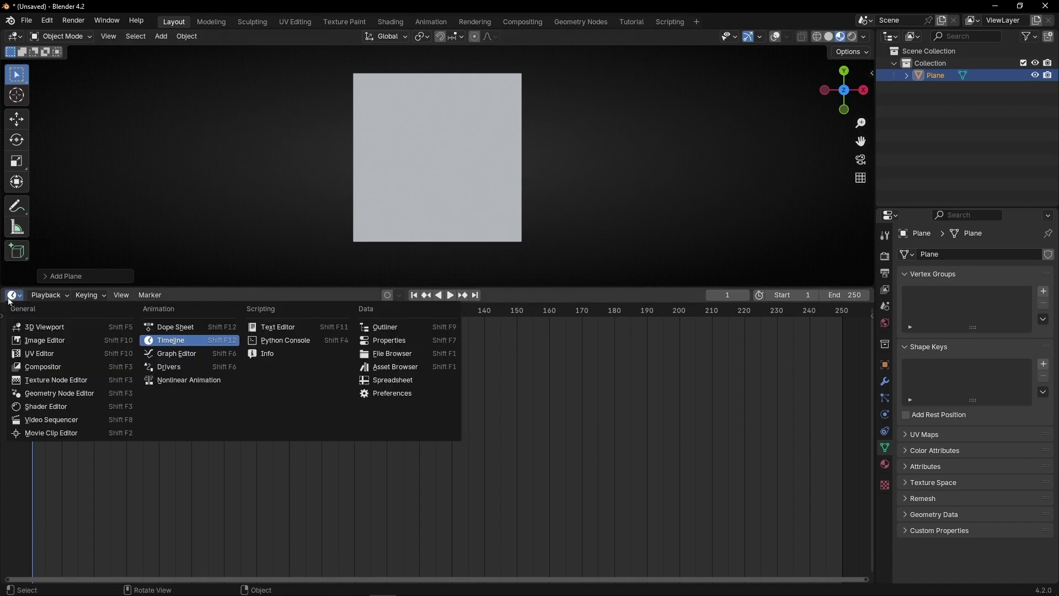
{"action": "left_click", "coordinate": [29, 407]}
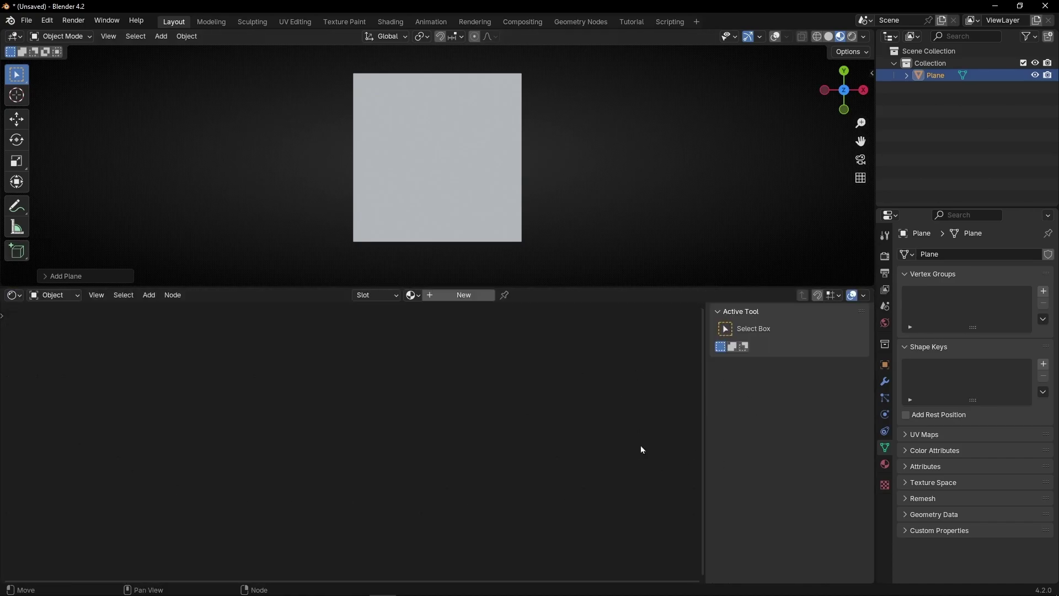
{"action": "key", "text": "n"}
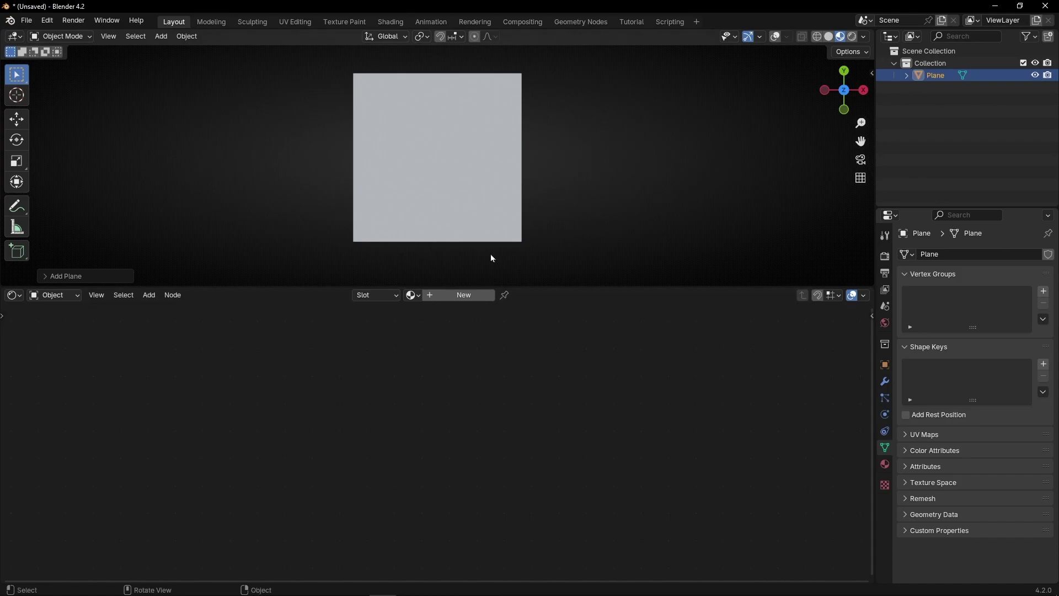
Create a new material for the plane and delete its Principled BSDF node
{"action": "left_click", "coordinate": [474, 295]}
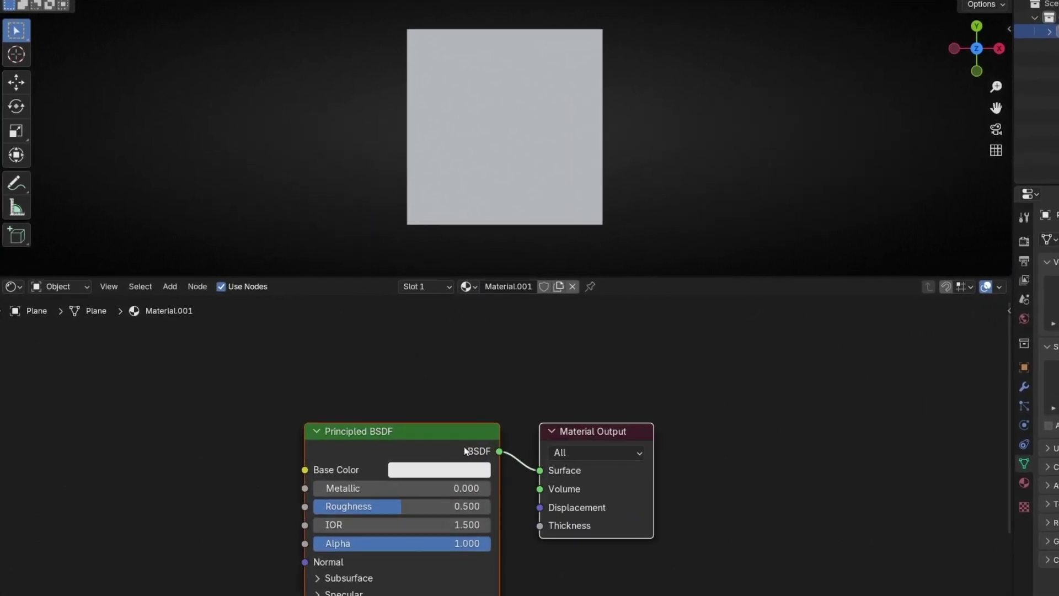
{"action": "left_click", "coordinate": [348, 450]}
{"action": "key", "text": "x"}
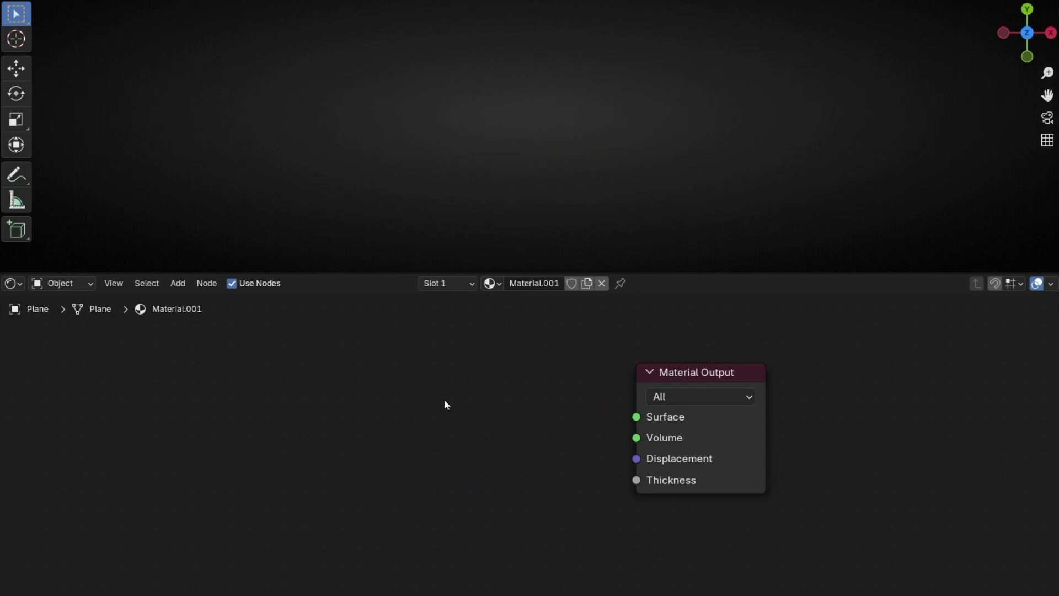
Add a Gradient Texture node and connect its Color output to the Material Output's Surface
{"action": "key", "text": "shift+a"}
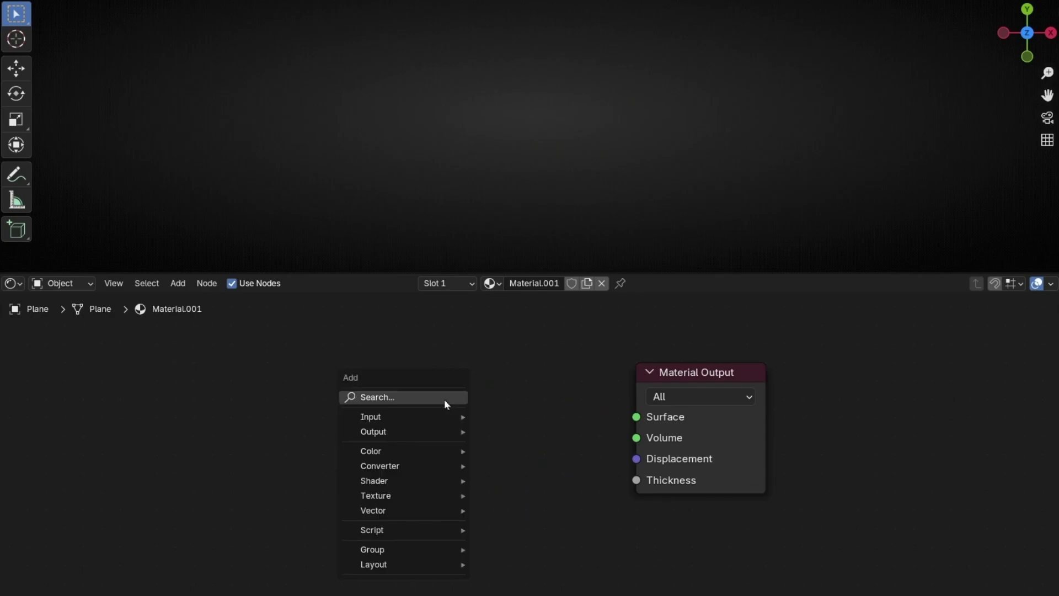
{"action": "type", "text": "grad"}
{"action": "key", "text": "Return"}
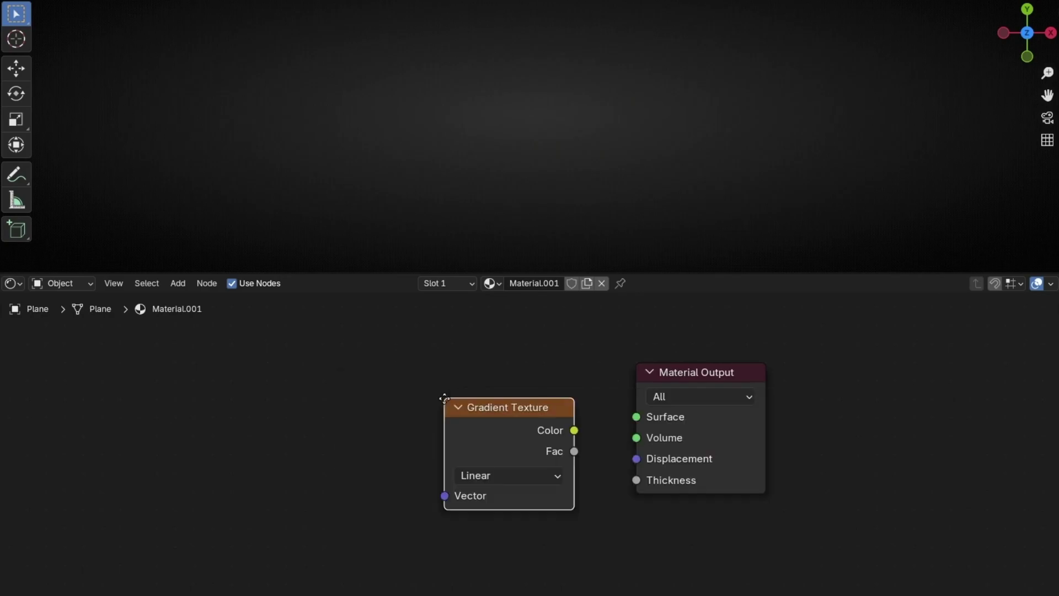
{"action": "left_click", "coordinate": [407, 385]}
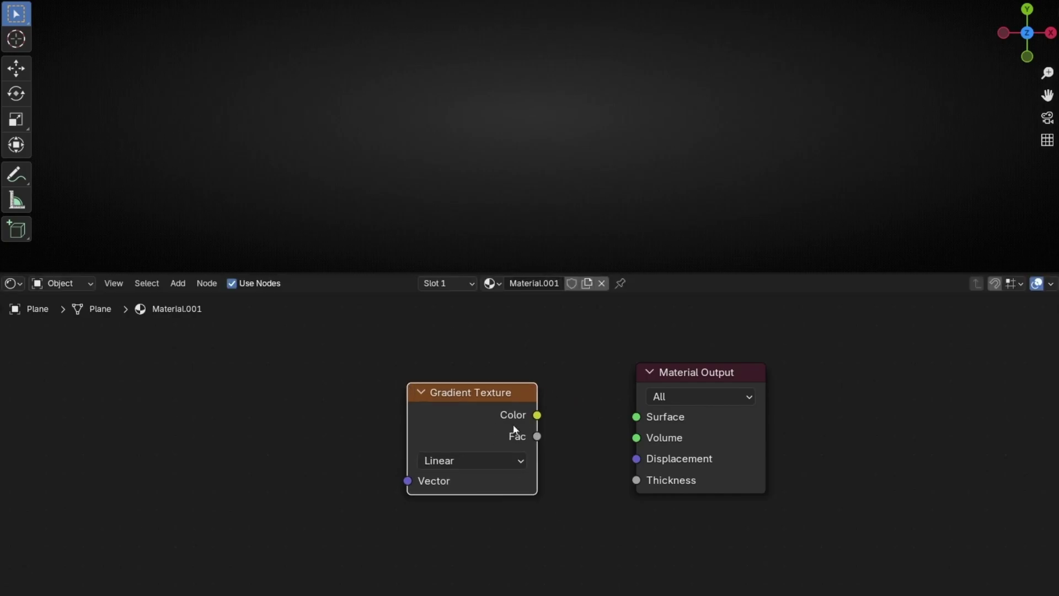
{"action": "left_click_drag", "start_coordinate": [536, 415], "coordinate": [635, 416]}
Set the Gradient Texture's gradient type to Spherical
{"action": "left_click", "coordinate": [495, 460]}
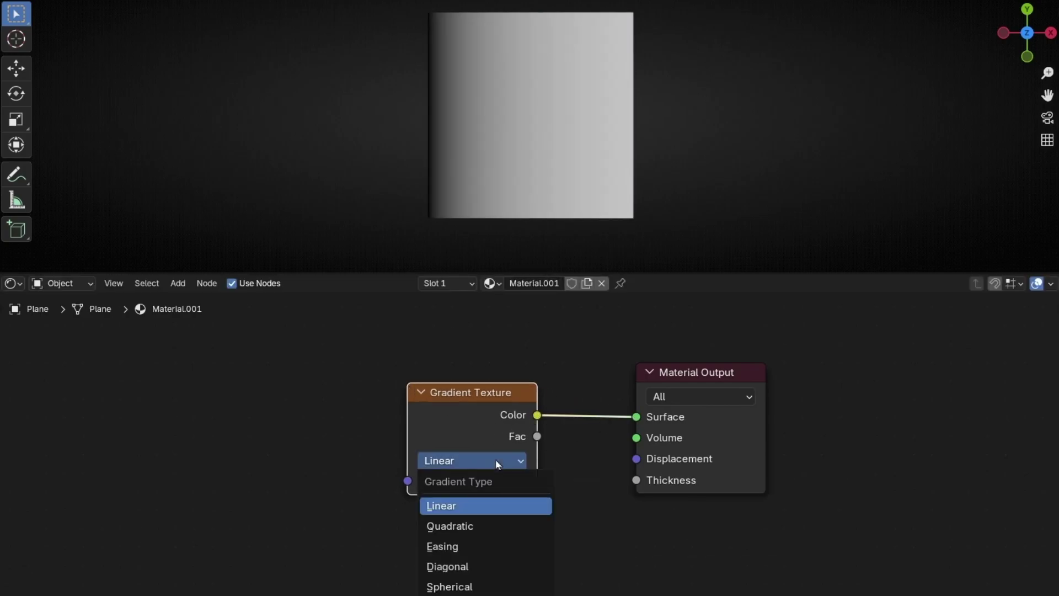
{"action": "left_click", "coordinate": [493, 584]}
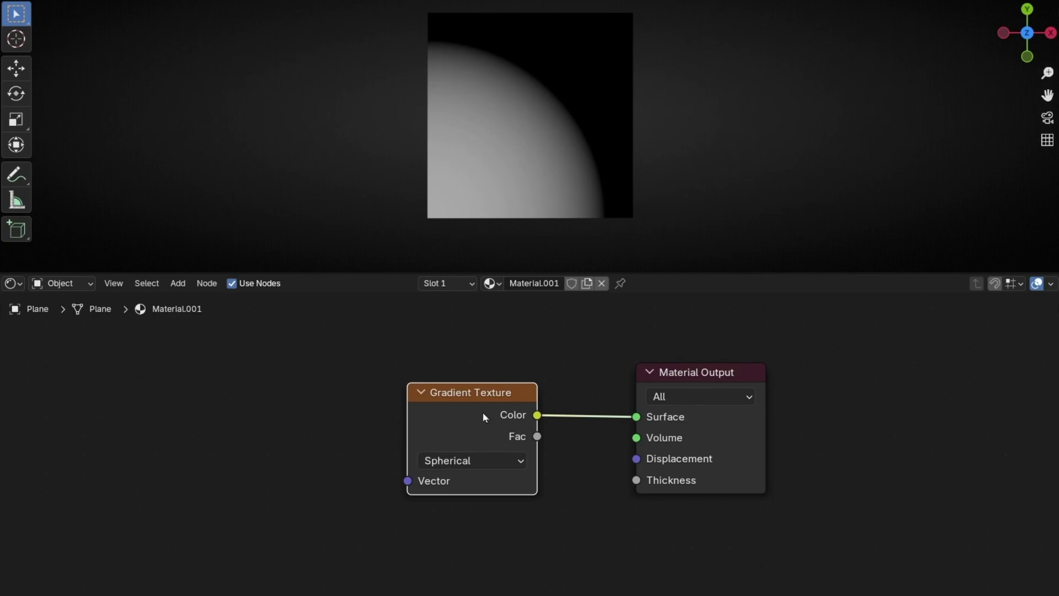
{"action": "left_click_drag", "start_coordinate": [482, 412], "coordinate": [481, 399]}
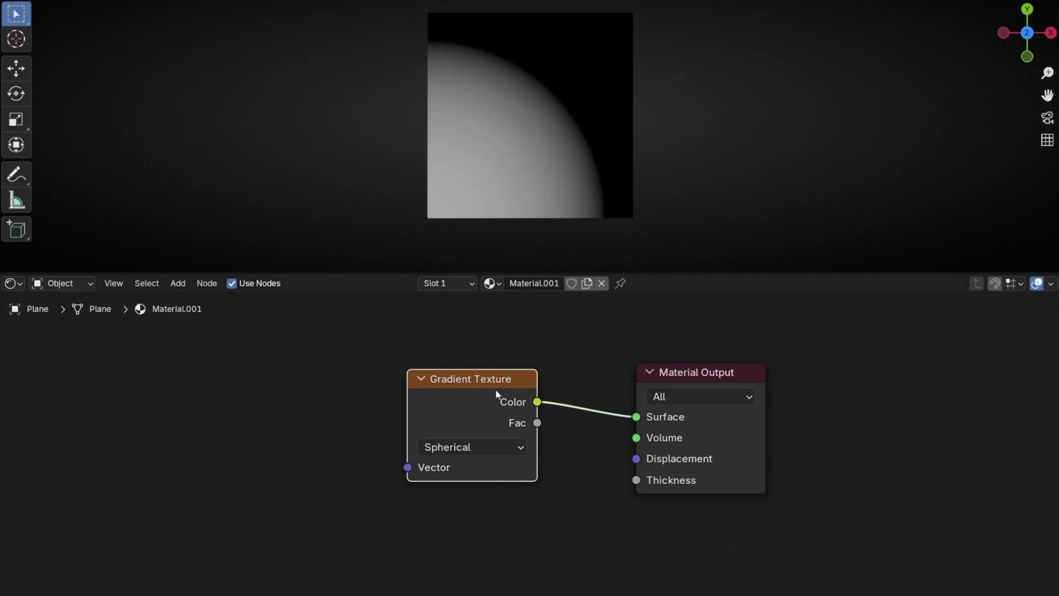
Add Texture Coordinate and Mapping nodes feeding the Gradient Texture's Vector input, and align them beside it
{"action": "left_click_drag", "start_coordinate": [497, 393], "coordinate": [462, 425]}
{"action": "key", "text": "ctrl+t"}
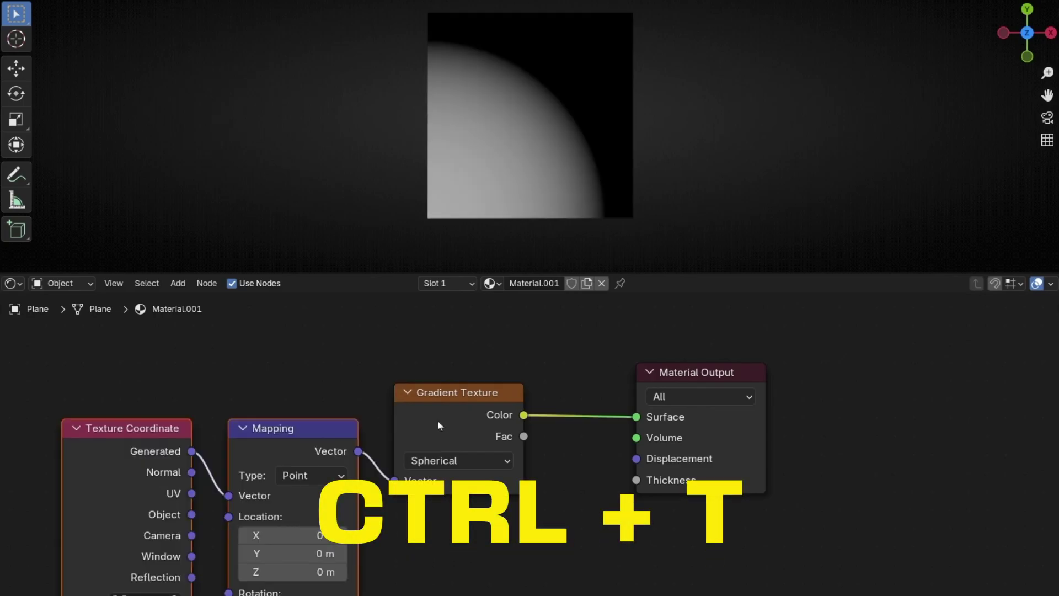
{"action": "middle_click_drag", "start_coordinate": [371, 374], "coordinate": [417, 341]}
{"action": "left_click_drag", "start_coordinate": [122, 362], "coordinate": [404, 478]}
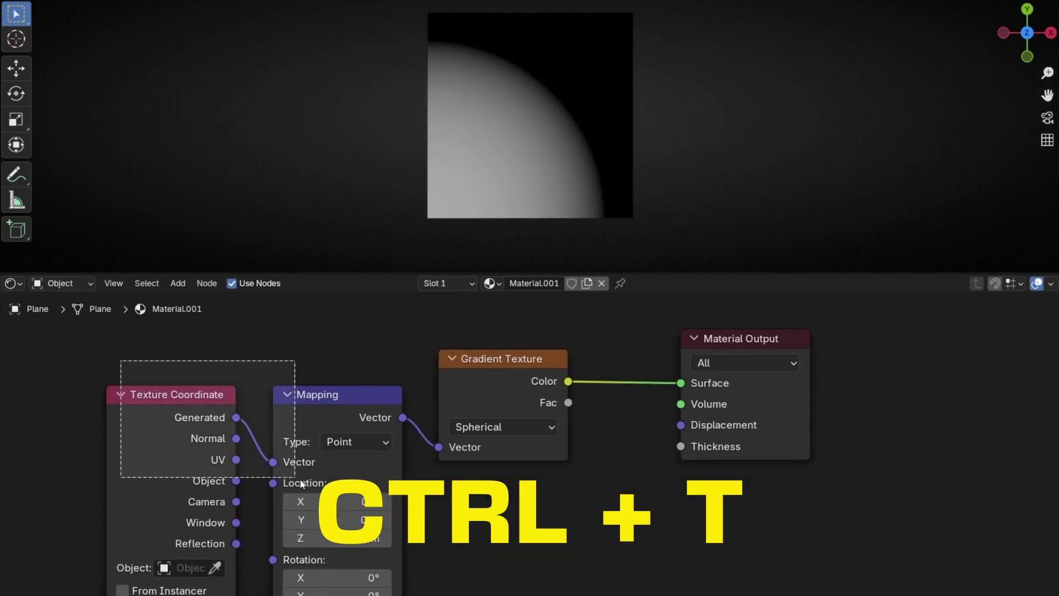
{"action": "left_click_drag", "start_coordinate": [201, 445], "coordinate": [201, 406]}
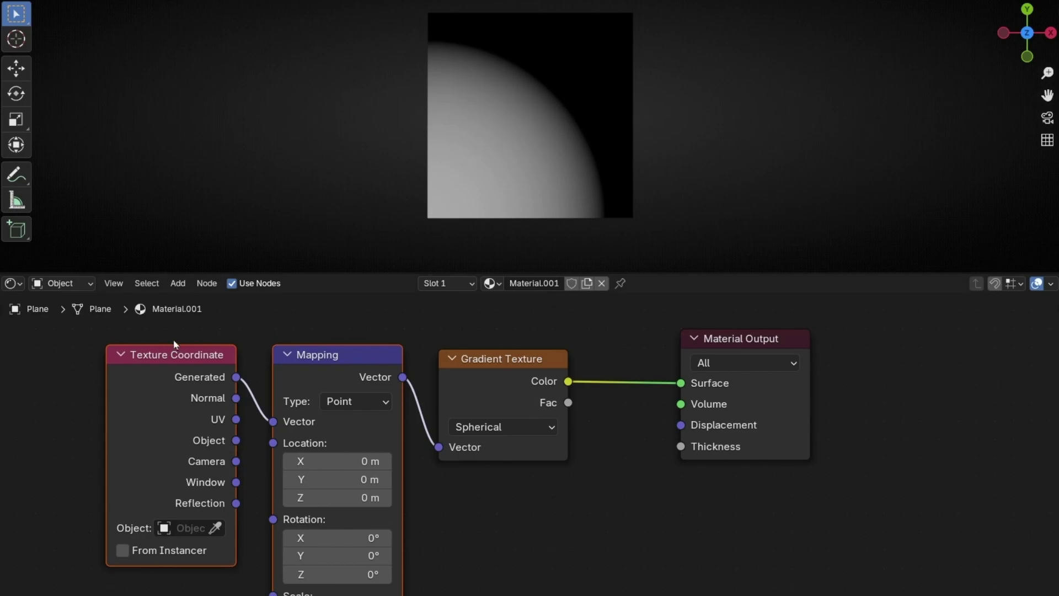
Connect the Texture Coordinate's Object output to the Mapping node's Vector input in place of Generated
{"action": "left_click", "coordinate": [65, 379]}
{"action": "left_click", "coordinate": [238, 446]}
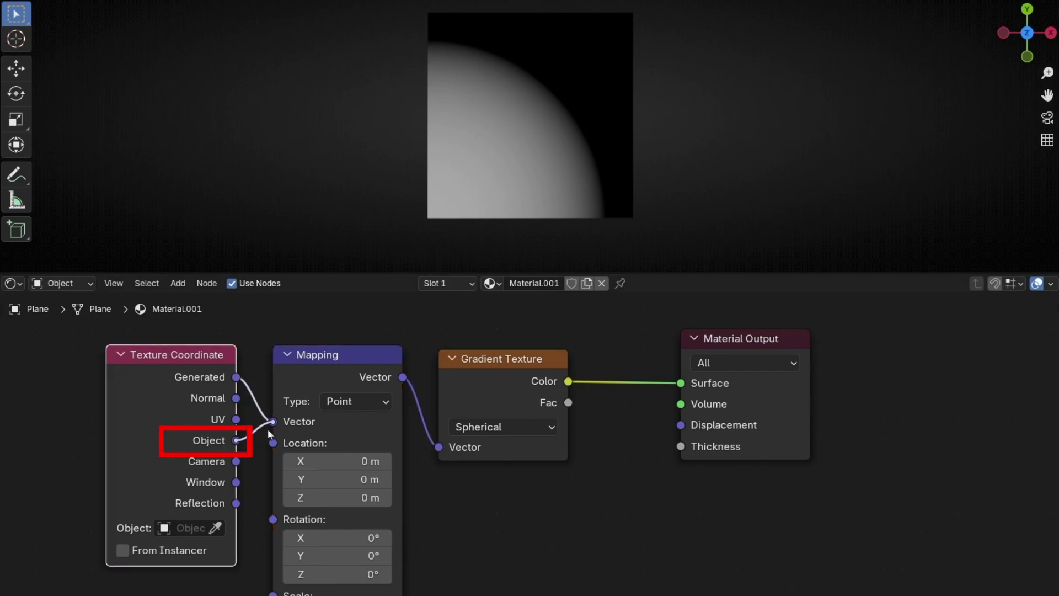
{"action": "left_click_drag", "start_coordinate": [267, 429], "coordinate": [272, 421]}
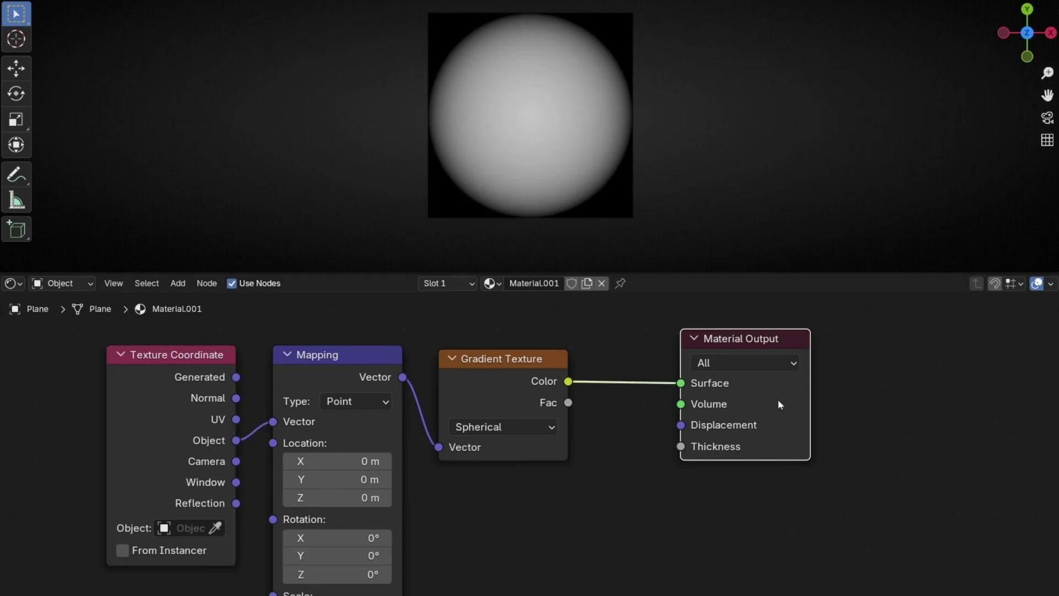
Insert a Color Ramp node between the Gradient Texture and the Material Output
{"action": "left_click_drag", "start_coordinate": [779, 404], "coordinate": [962, 394]}
{"action": "key", "text": "shift+a"}
{"action": "type", "text": "colo"}
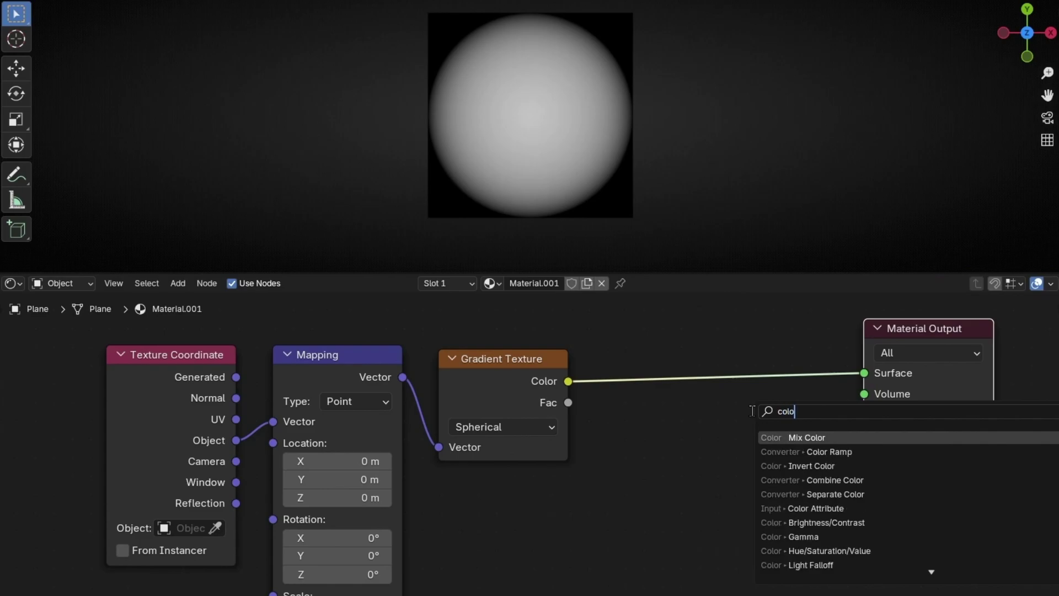
{"action": "type", "text": "r ra"}
{"action": "key", "text": "Return"}
{"action": "left_click", "coordinate": [596, 338]}
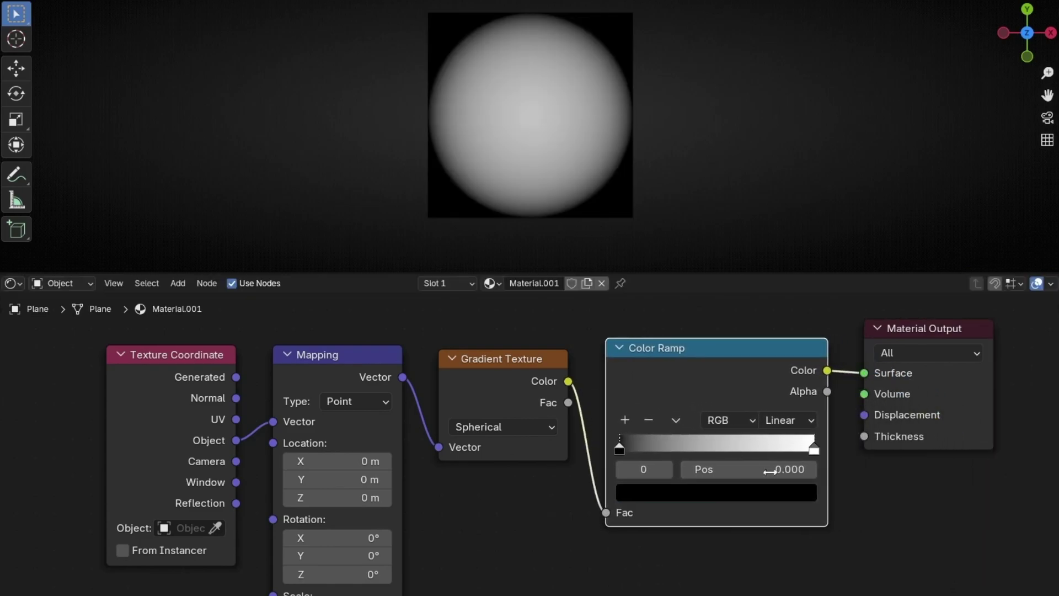
Try out the Color Ramp's black stop at positions 0.568 and 0.216
{"action": "left_click_drag", "start_coordinate": [617, 453], "coordinate": [736, 454]}
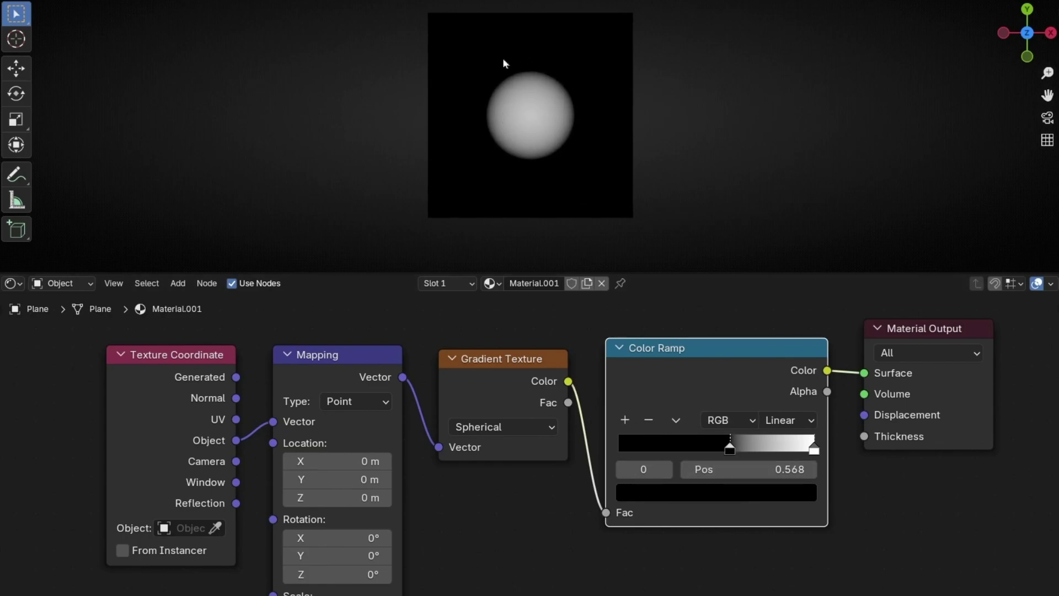
{"action": "left_click_drag", "start_coordinate": [733, 454], "coordinate": [604, 454]}
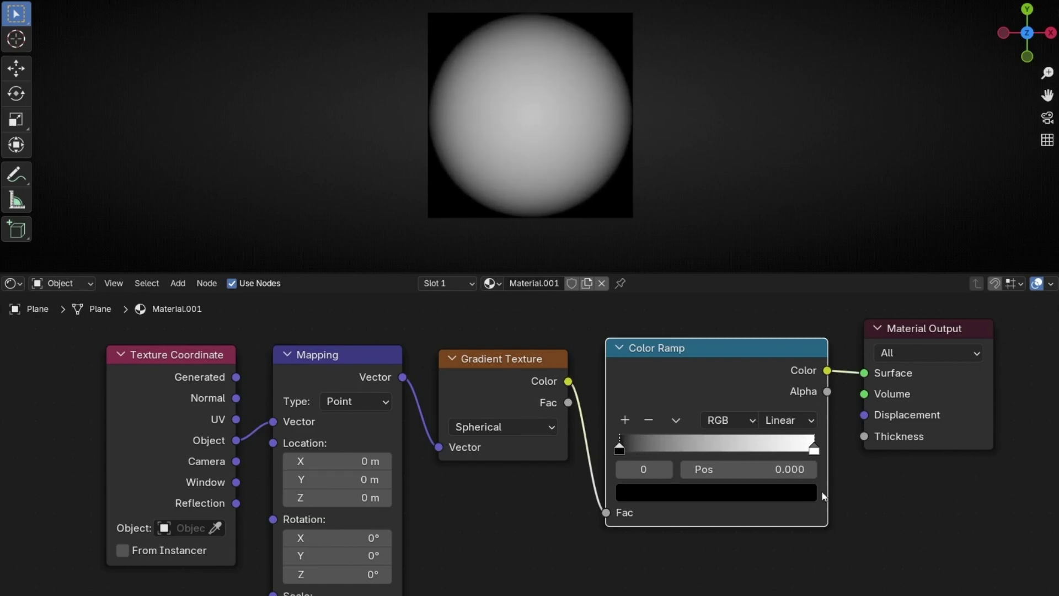
{"action": "mouse_move", "coordinate": [819, 454]}
{"action": "left_mouse_down"}
{"action": "mouse_move", "coordinate": [652, 448]}
{"action": "mouse_move", "coordinate": [817, 454]}
{"action": "left_mouse_up"}
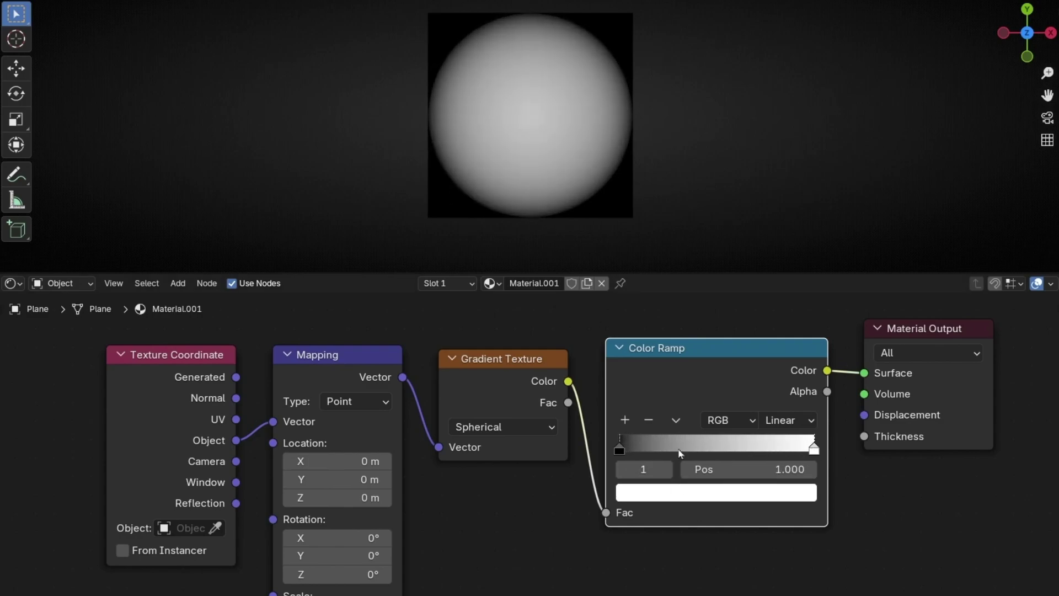
{"action": "left_click_drag", "start_coordinate": [620, 451], "coordinate": [662, 448]}
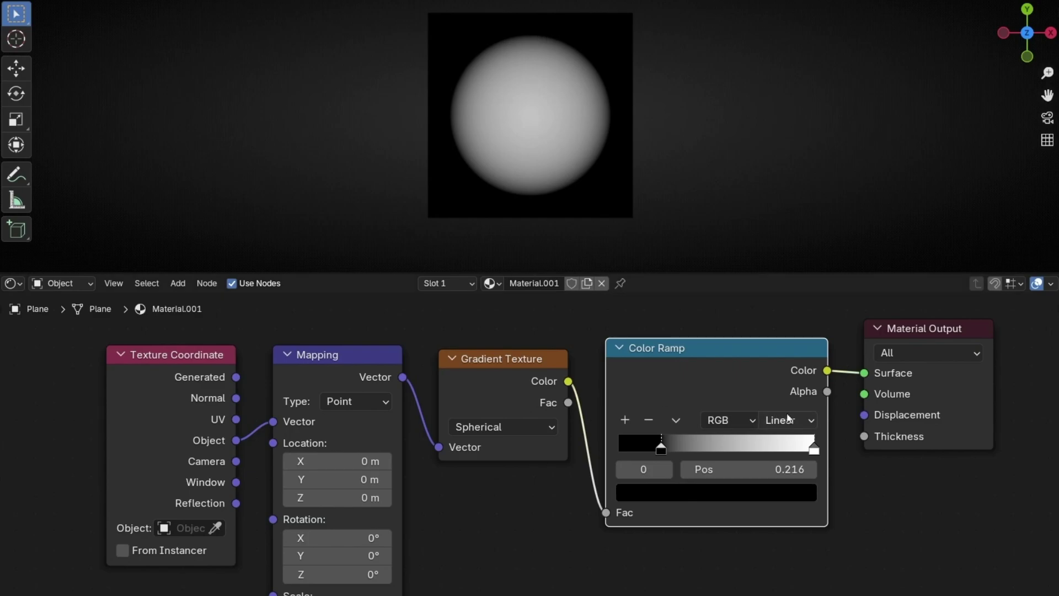
Set the Color Ramp interpolation to Constant, with the black stop at 0 and the white stop at 0.394
{"action": "left_click", "coordinate": [793, 420]}
{"action": "left_click", "coordinate": [791, 545]}
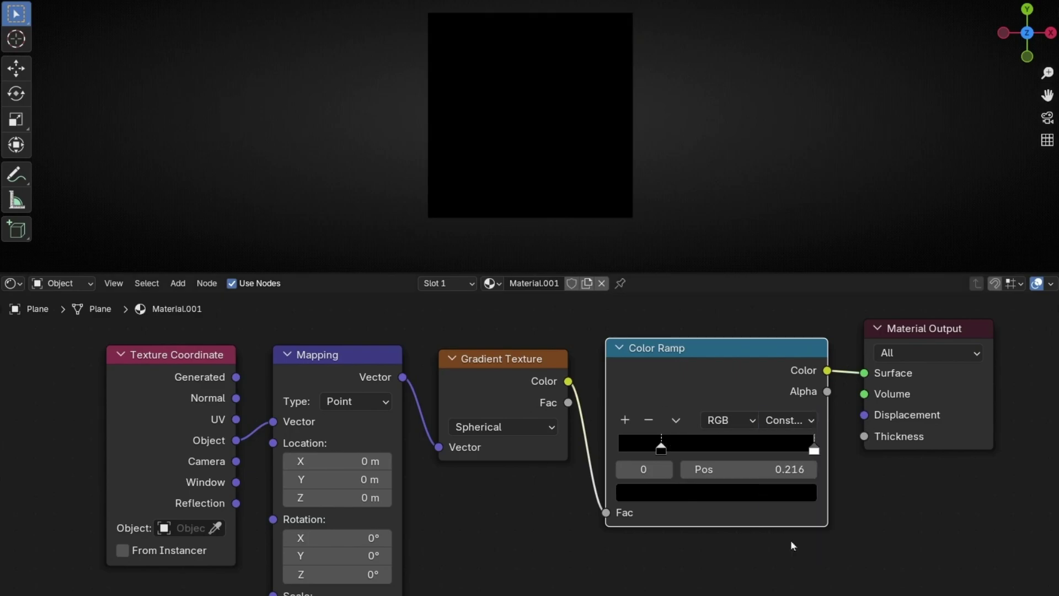
{"action": "left_click_drag", "start_coordinate": [814, 453], "coordinate": [617, 450]}
{"action": "left_click", "coordinate": [661, 448]}
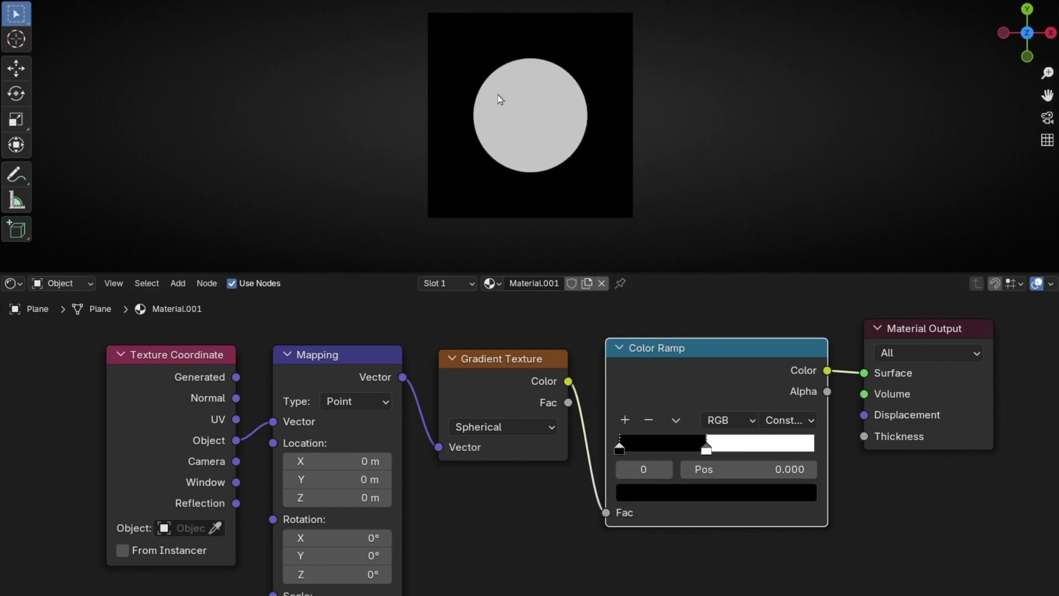
{"action": "scroll", "coordinate": [498, 98], "scroll_direction": "up", "scroll_amount": 4}
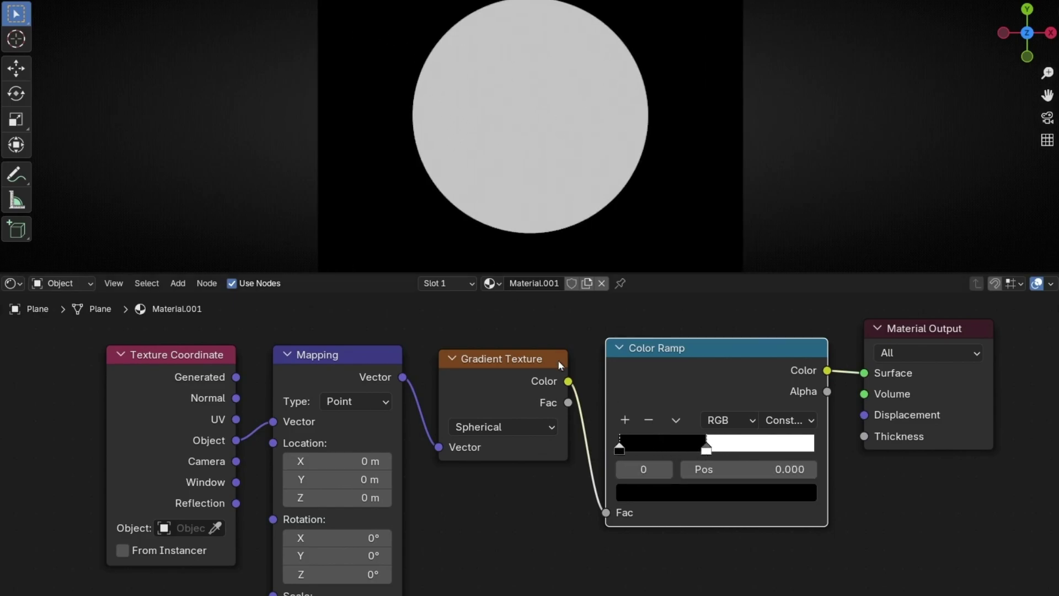
{"action": "left_click_drag", "start_coordinate": [706, 450], "coordinate": [695, 450]}
{"action": "scroll", "coordinate": [643, 12], "scroll_direction": "down", "scroll_amount": 2}
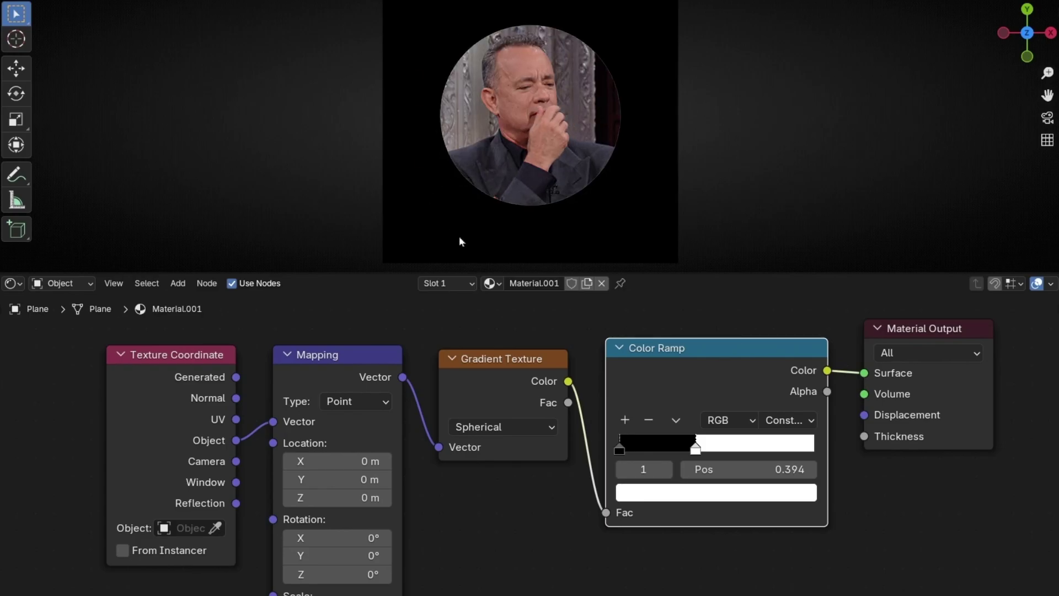
Add a Noise Texture node and place it in the free space below the Color Ramp
{"action": "scroll", "coordinate": [573, 545], "scroll_direction": "down", "scroll_amount": 3}
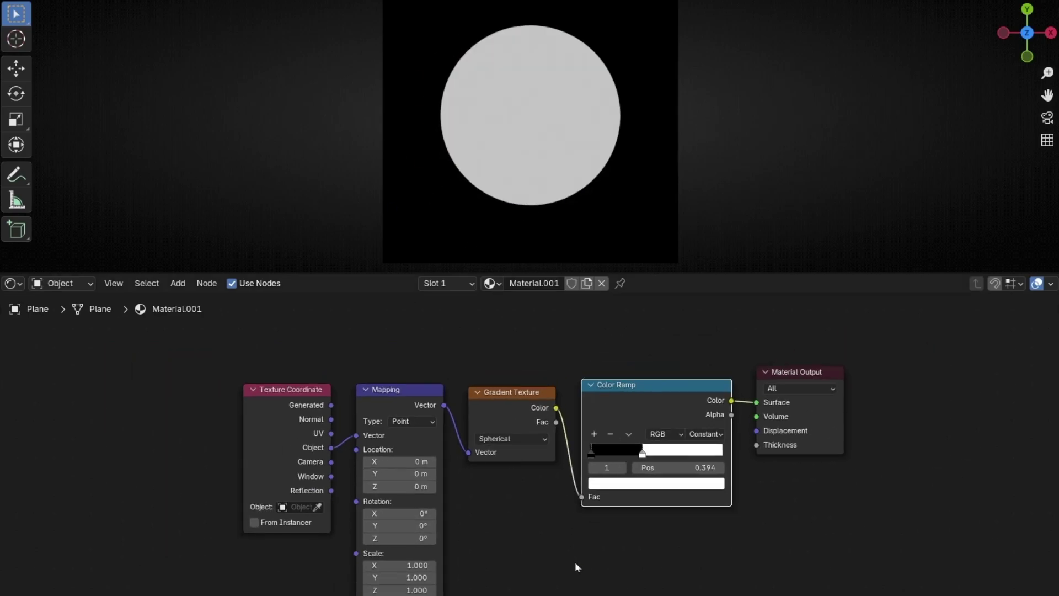
{"action": "middle_click_drag", "start_coordinate": [575, 561], "coordinate": [479, 518]}
{"action": "key", "text": "shift+a"}
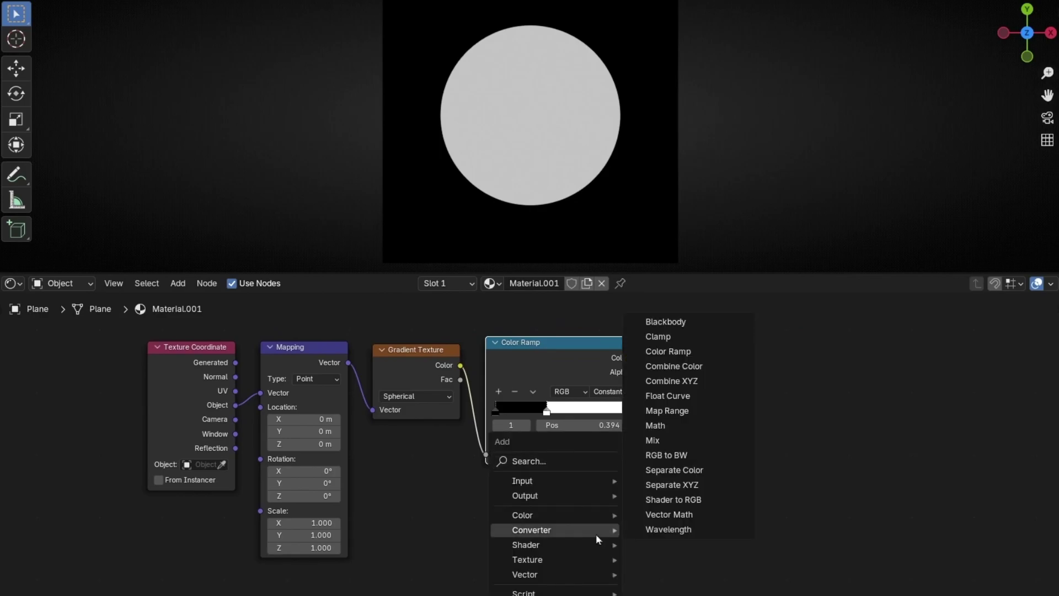
{"action": "type", "text": "noise"}
{"action": "key", "text": "Return"}
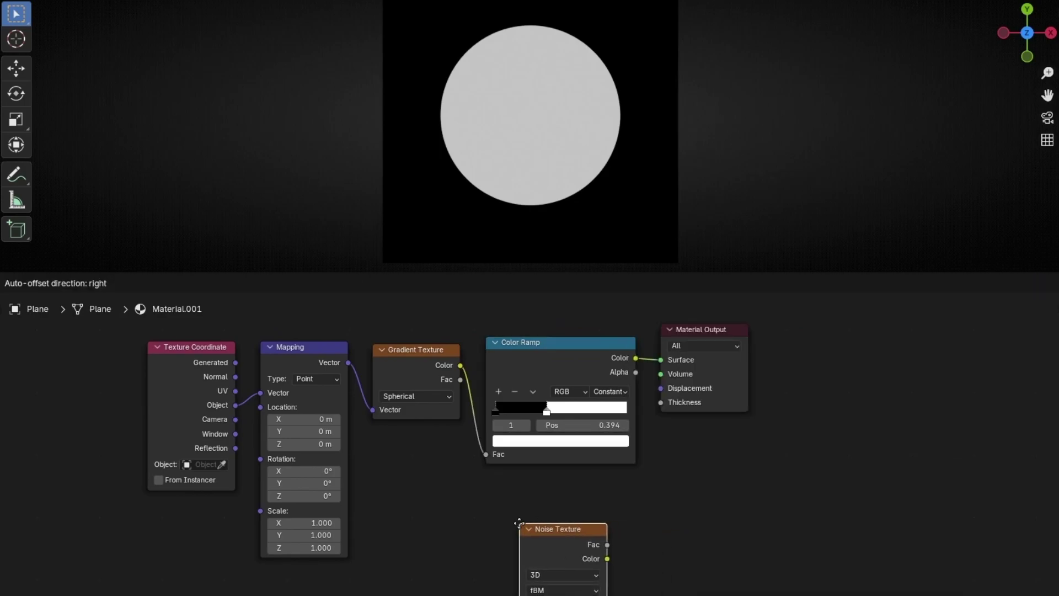
{"action": "left_click", "coordinate": [516, 510]}
{"action": "middle_click_drag", "start_coordinate": [648, 542], "coordinate": [649, 520]}
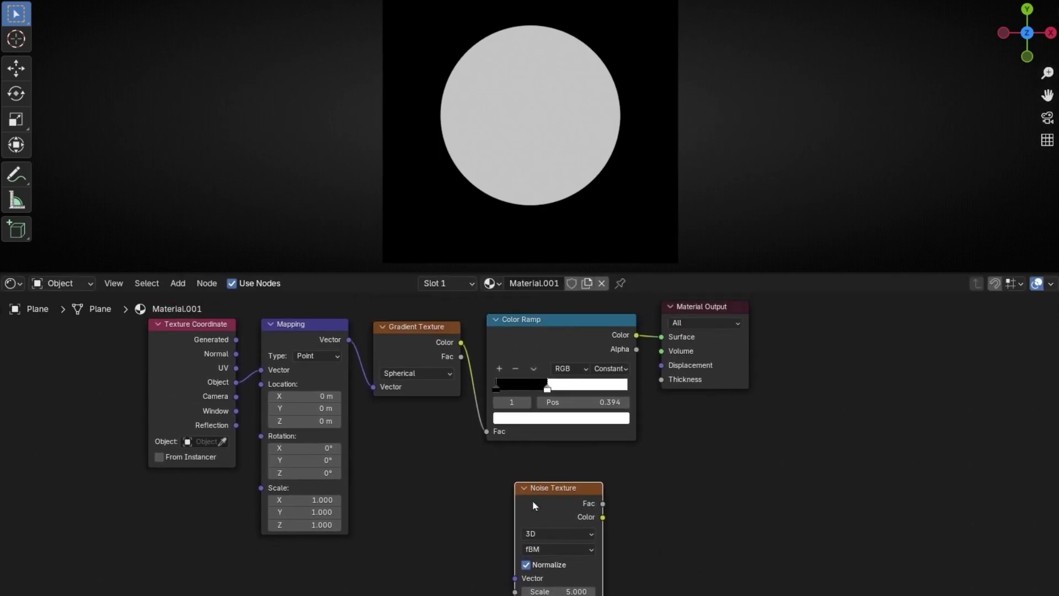
Shift the Noise Texture slightly left and move the Material Output well to the right of the Color Ramp to make room
{"action": "left_click_drag", "start_coordinate": [552, 504], "coordinate": [495, 494]}
{"action": "left_click_drag", "start_coordinate": [495, 495], "coordinate": [471, 493]}
{"action": "left_click", "coordinate": [717, 359]}
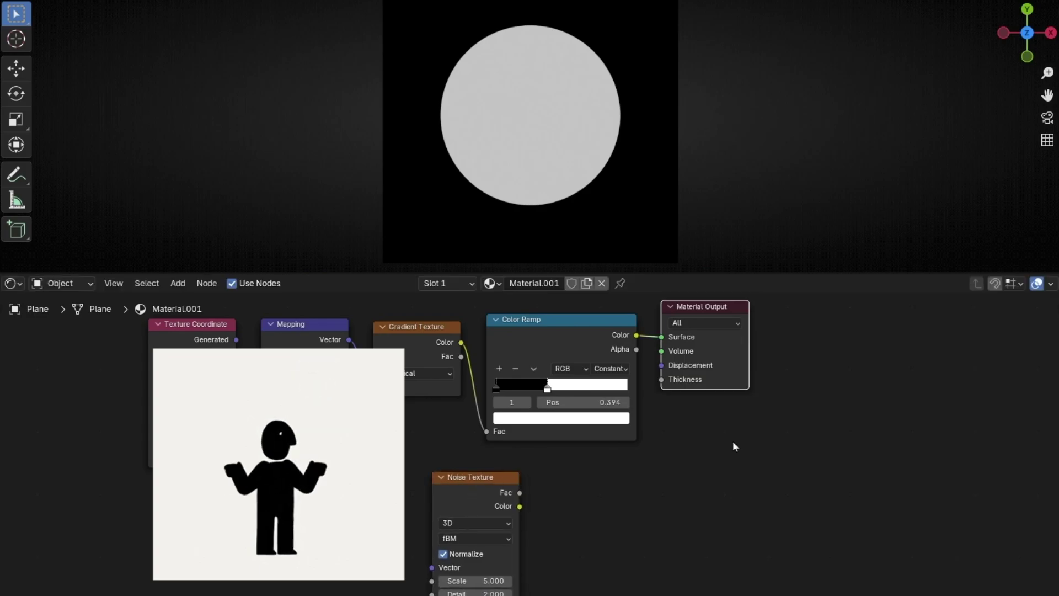
{"action": "left_click_drag", "start_coordinate": [721, 359], "coordinate": [916, 355]}
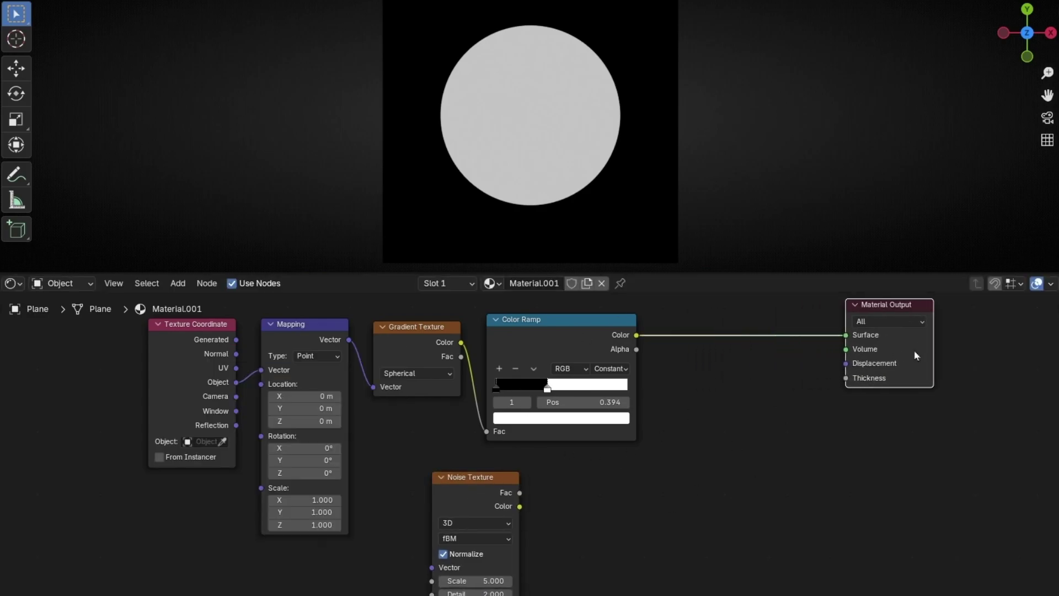
Insert a Mix Color node between the Color Ramp and the Material Output, and connect the Noise Texture's Fac to its B input
{"action": "key", "text": "shift+a"}
{"action": "type", "text": "mix colo"}
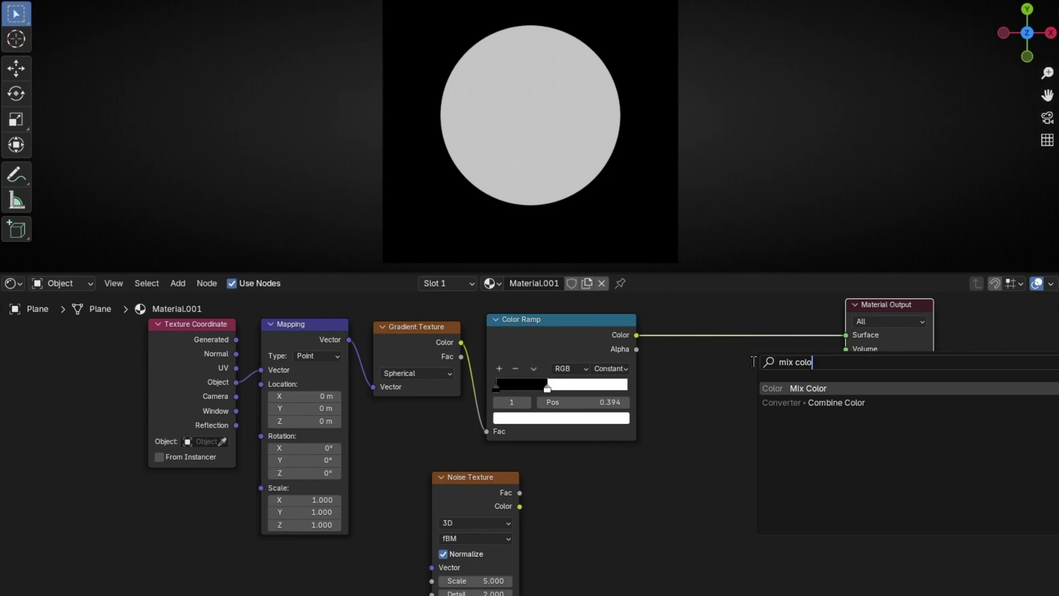
{"action": "key", "text": "Return"}
{"action": "left_click", "coordinate": [749, 468]}
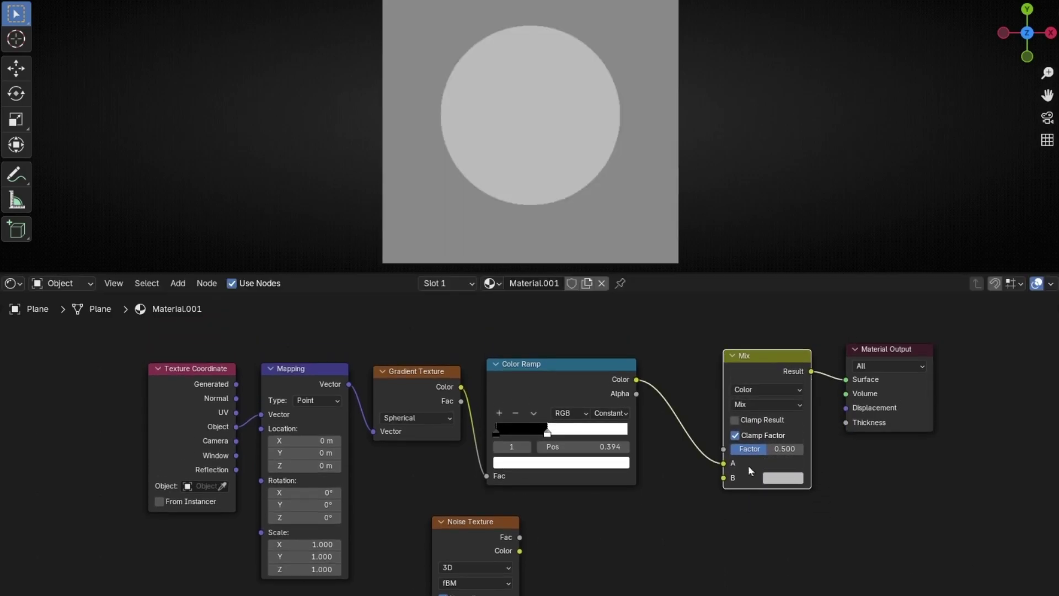
{"action": "middle_click_drag", "start_coordinate": [699, 561], "coordinate": [640, 503]}
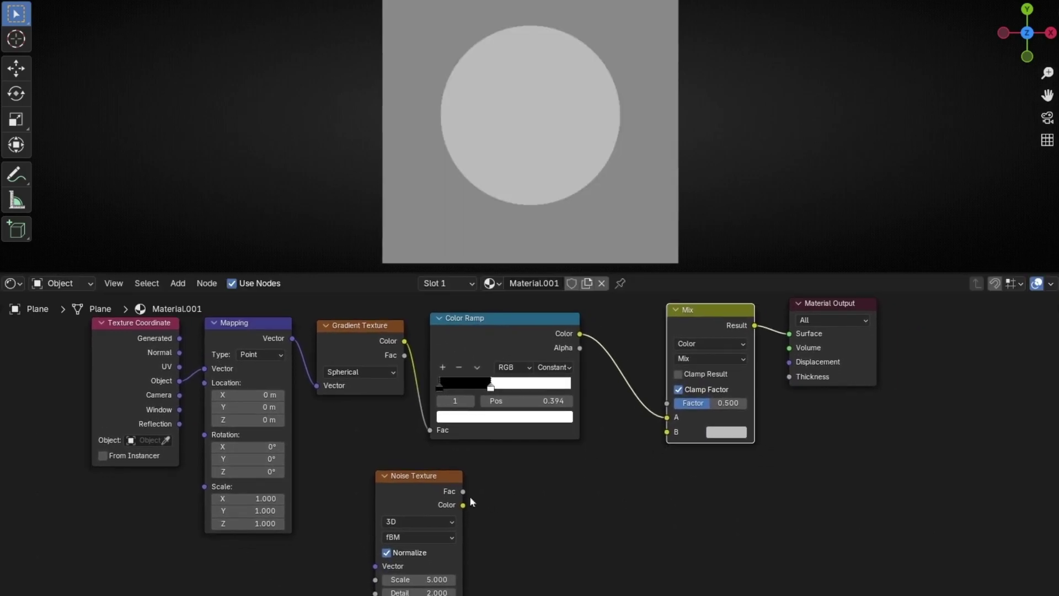
{"action": "left_click_drag", "start_coordinate": [463, 491], "coordinate": [666, 432]}
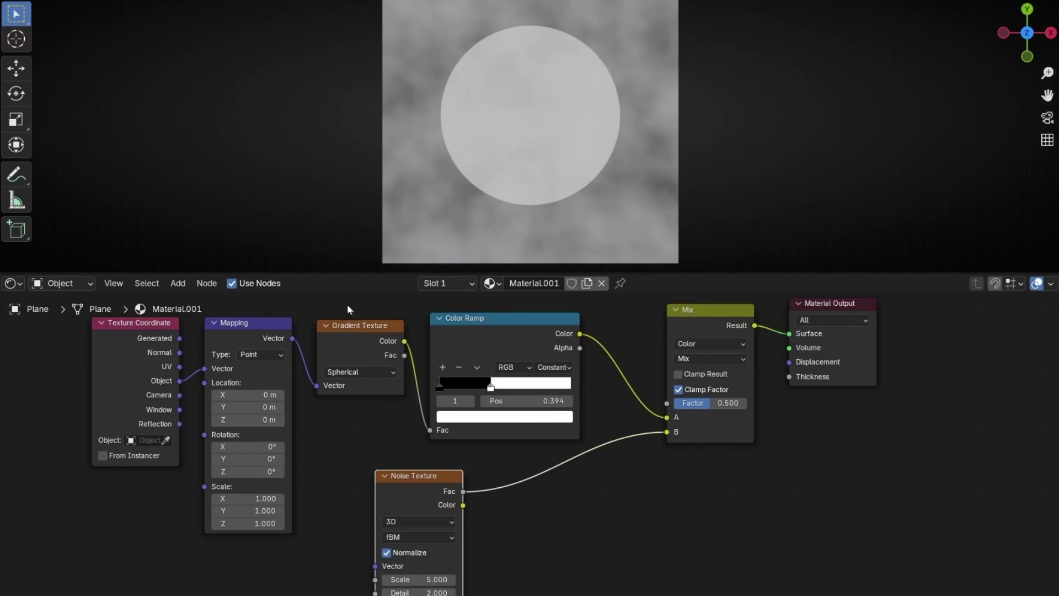
Try the Mix node's factor at 0 and at 1 to compare inputs A and B
{"action": "scroll", "coordinate": [725, 403], "scroll_direction": "up", "scroll_amount": 2}
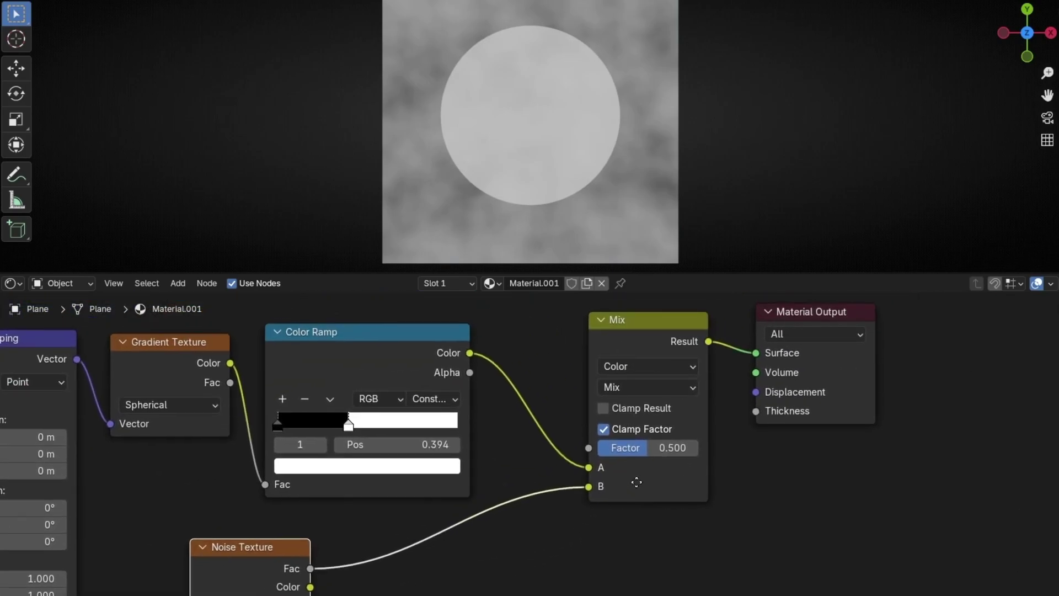
{"action": "left_click_drag", "start_coordinate": [634, 448], "coordinate": [584, 447]}
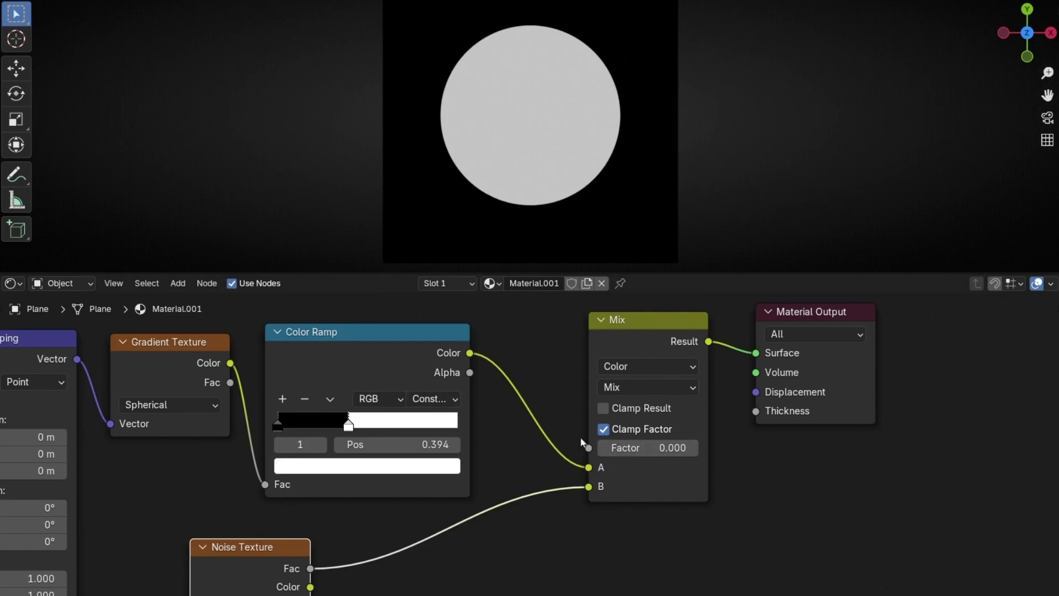
{"action": "left_click_drag", "start_coordinate": [620, 448], "coordinate": [698, 450]}
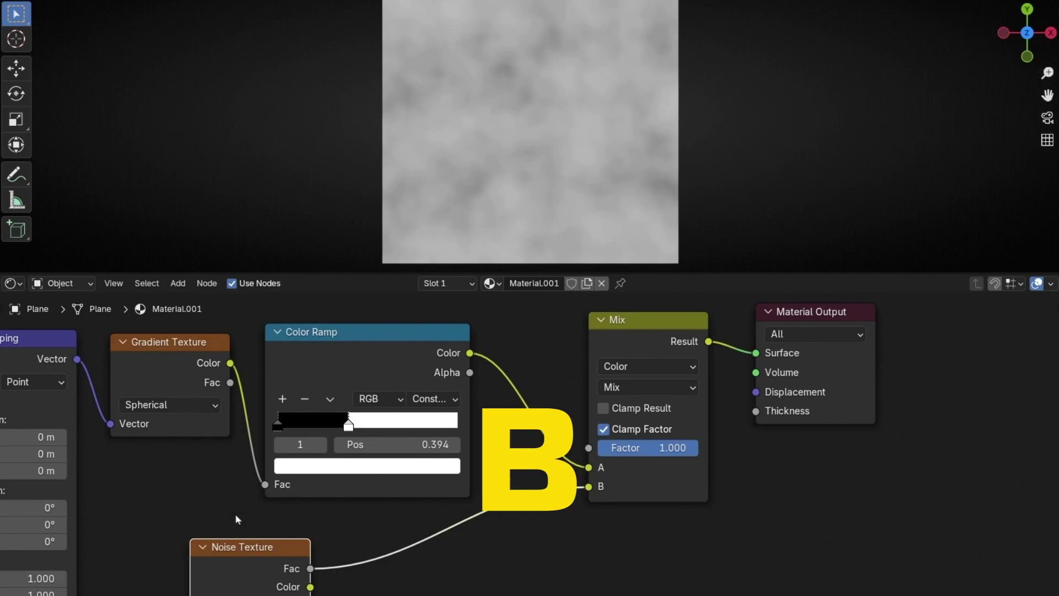
Insert a Color Ramp between the Noise Texture and the Mix node, bringing its stops closer together with the white stop at 0.598
{"action": "middle_click_drag", "start_coordinate": [441, 574], "coordinate": [506, 524]}
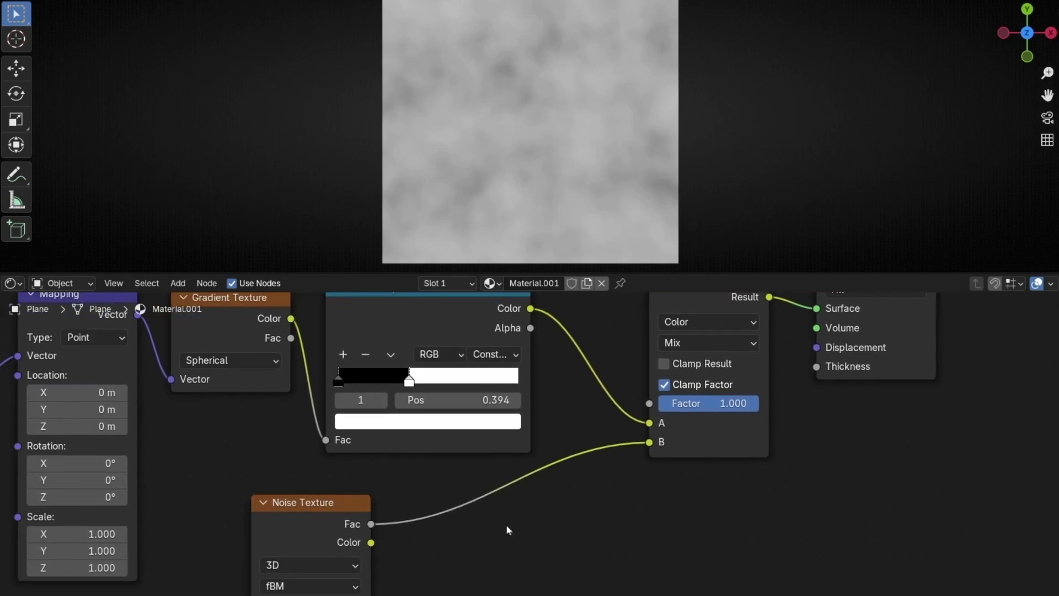
{"action": "key", "text": "shift+a"}
{"action": "type", "text": "colo"}
{"action": "left_click", "coordinate": [463, 511]}
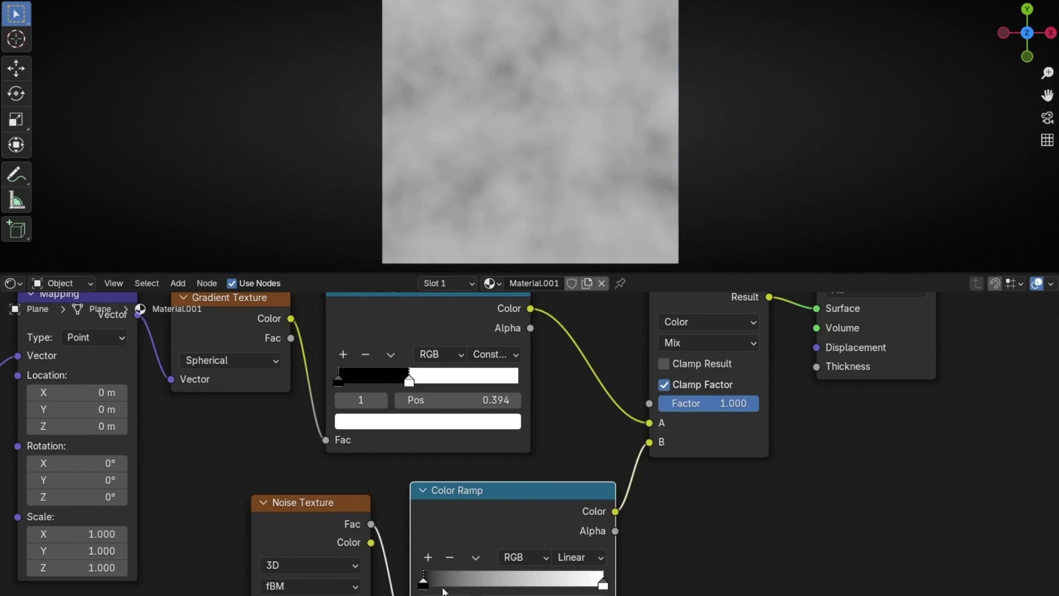
{"action": "left_click_drag", "start_coordinate": [442, 590], "coordinate": [490, 585]}
{"action": "left_click_drag", "start_coordinate": [603, 584], "coordinate": [529, 585]}
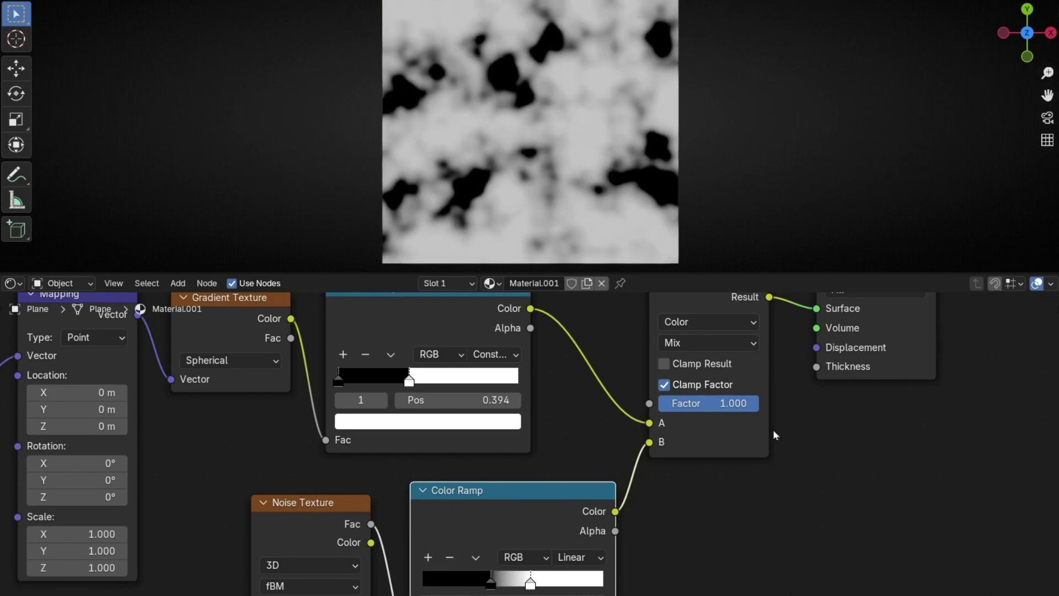
Set the Mix node's factor to 0.534 and the Noise Texture's scale to 8.090
{"action": "middle_click_drag", "start_coordinate": [775, 435], "coordinate": [687, 521]}
{"action": "left_click_drag", "start_coordinate": [656, 489], "coordinate": [610, 487]}
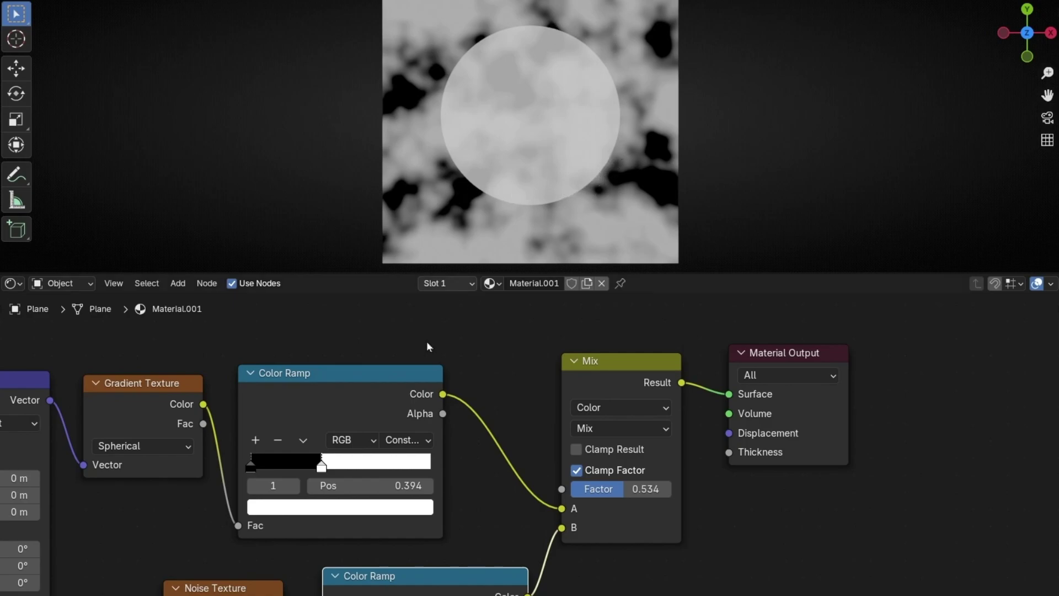
{"action": "middle_click_drag", "start_coordinate": [435, 546], "coordinate": [509, 401]}
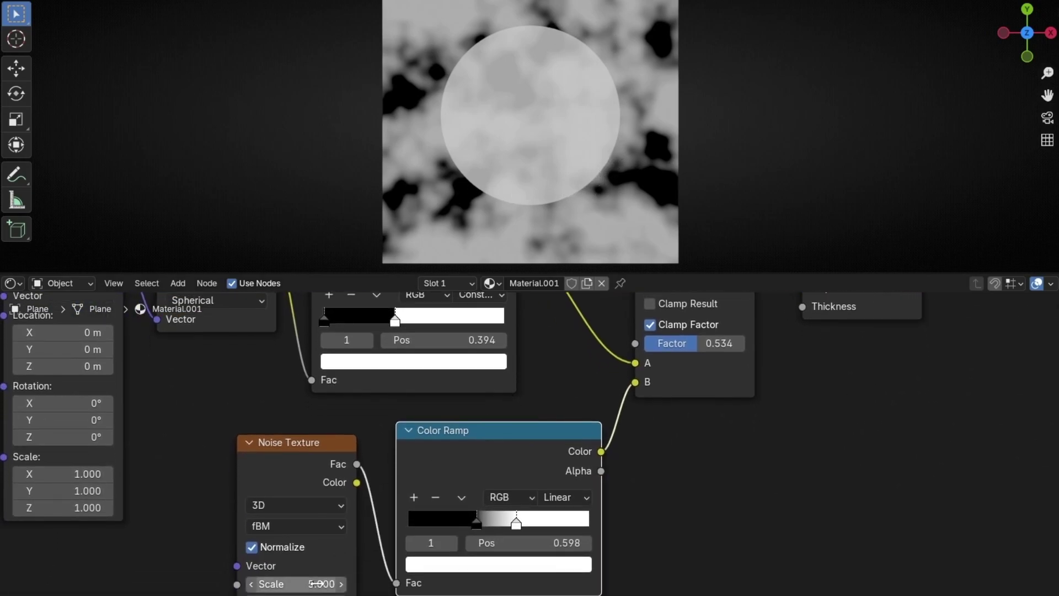
{"action": "left_click_drag", "start_coordinate": [316, 584], "coordinate": [669, 481]}
{"action": "middle_click_drag", "start_coordinate": [669, 482], "coordinate": [529, 576]}
Set the Mix node's blending mode to Darken and move the noise Color Ramp's black stop to 0.552
{"action": "left_click", "coordinate": [539, 422]}
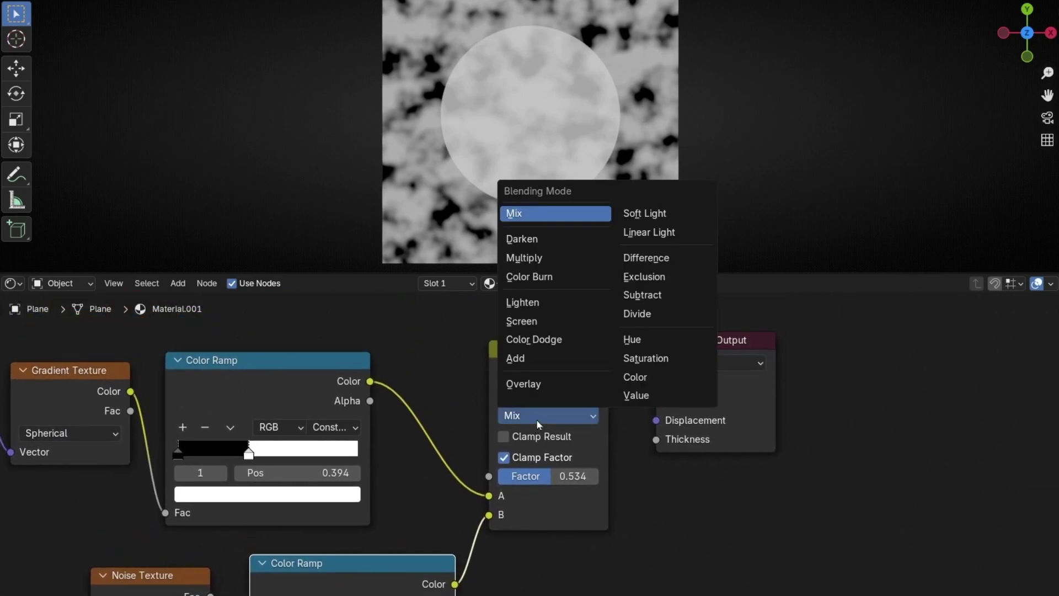
{"action": "left_click", "coordinate": [539, 241]}
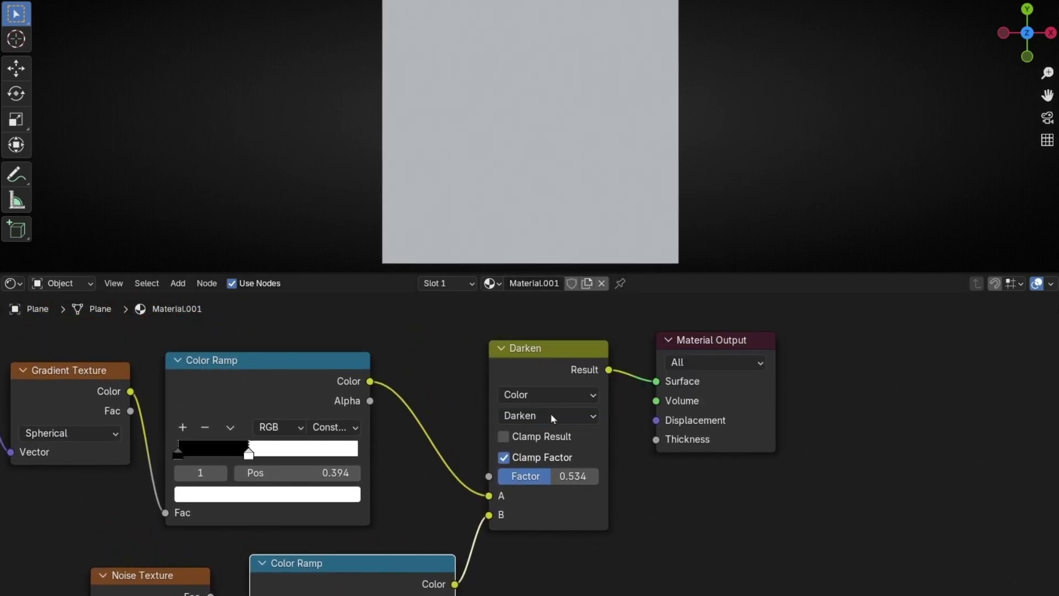
{"action": "left_click", "coordinate": [551, 413]}
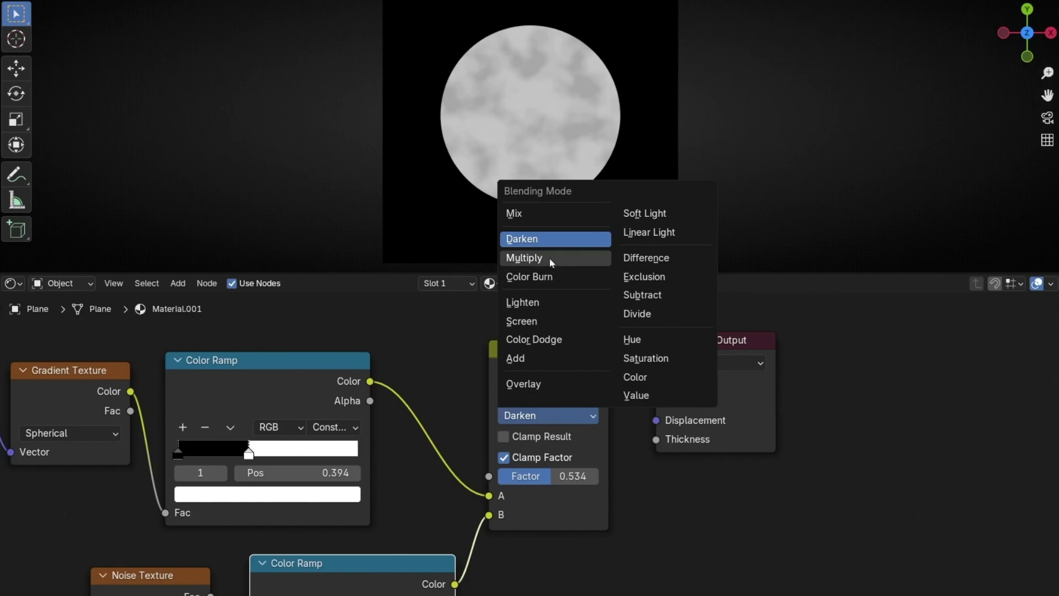
{"action": "middle_click_drag", "start_coordinate": [525, 578], "coordinate": [557, 469]}
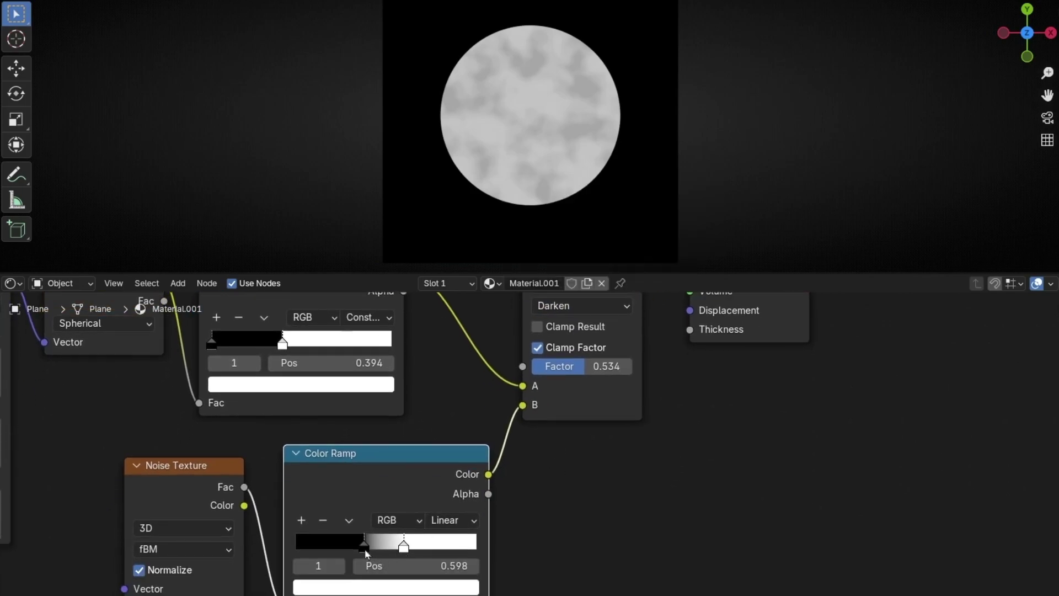
{"action": "left_click_drag", "start_coordinate": [367, 553], "coordinate": [399, 550]}
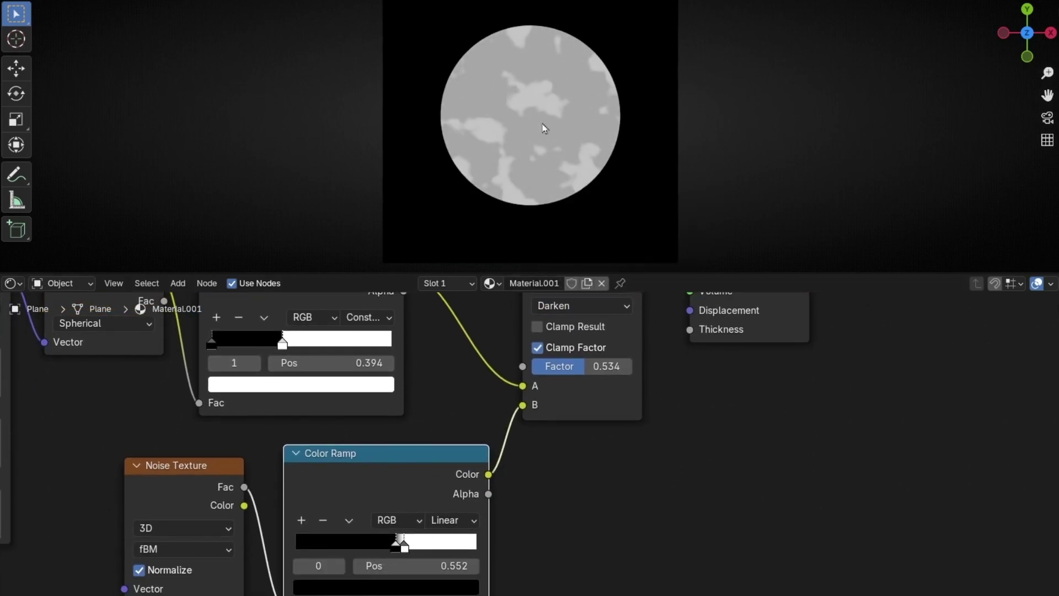
Try the Multiply, Color Burn and Screen blending modes on the Mix node
{"action": "middle_click_drag", "start_coordinate": [668, 342], "coordinate": [660, 375]}
{"action": "left_click", "coordinate": [585, 339]}
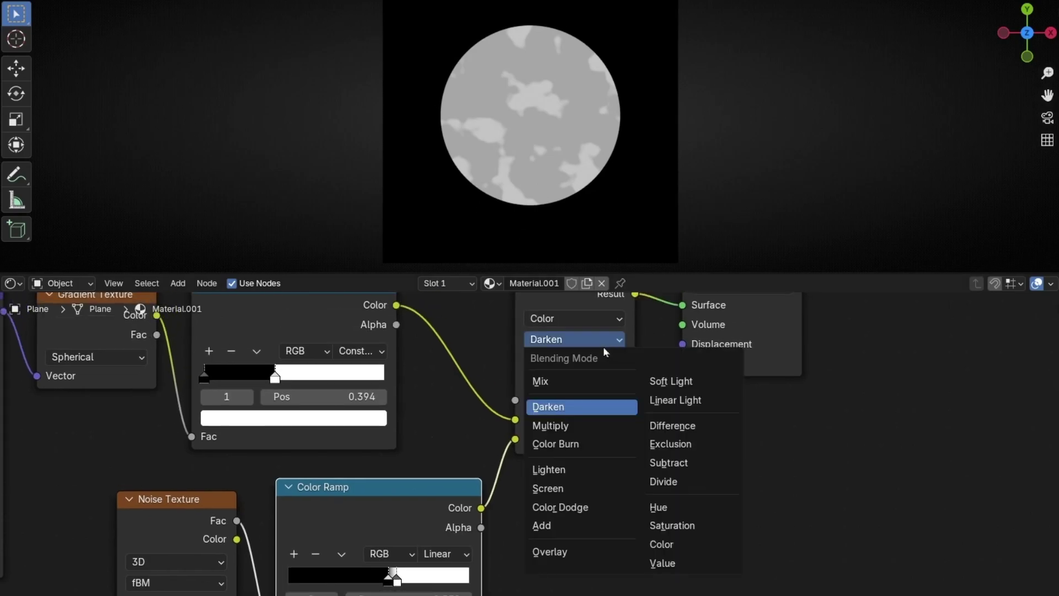
{"action": "left_click", "coordinate": [590, 427]}
{"action": "left_click", "coordinate": [585, 341]}
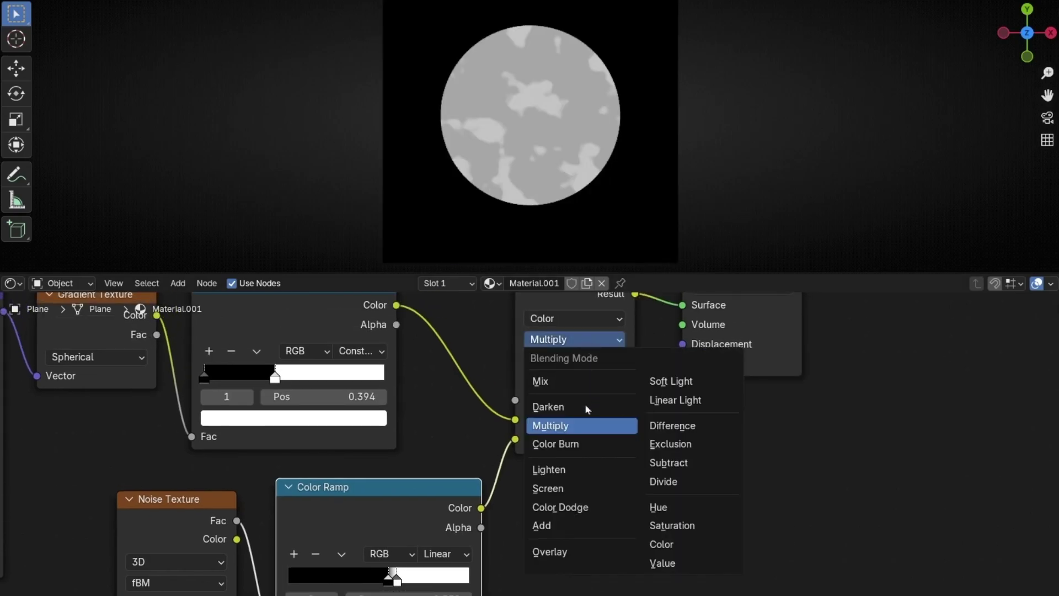
{"action": "left_click", "coordinate": [583, 441]}
{"action": "left_click", "coordinate": [579, 340]}
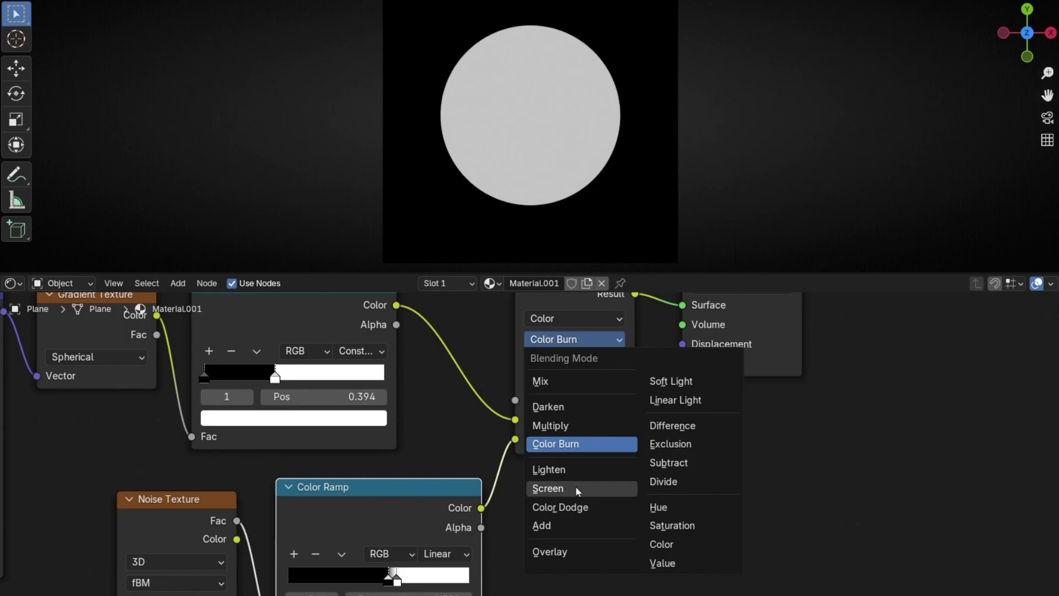
{"action": "left_click", "coordinate": [582, 490]}
Try the Linear Light and Exclusion blending modes on the Mix node, ending on Subtract
{"action": "left_click", "coordinate": [587, 341]}
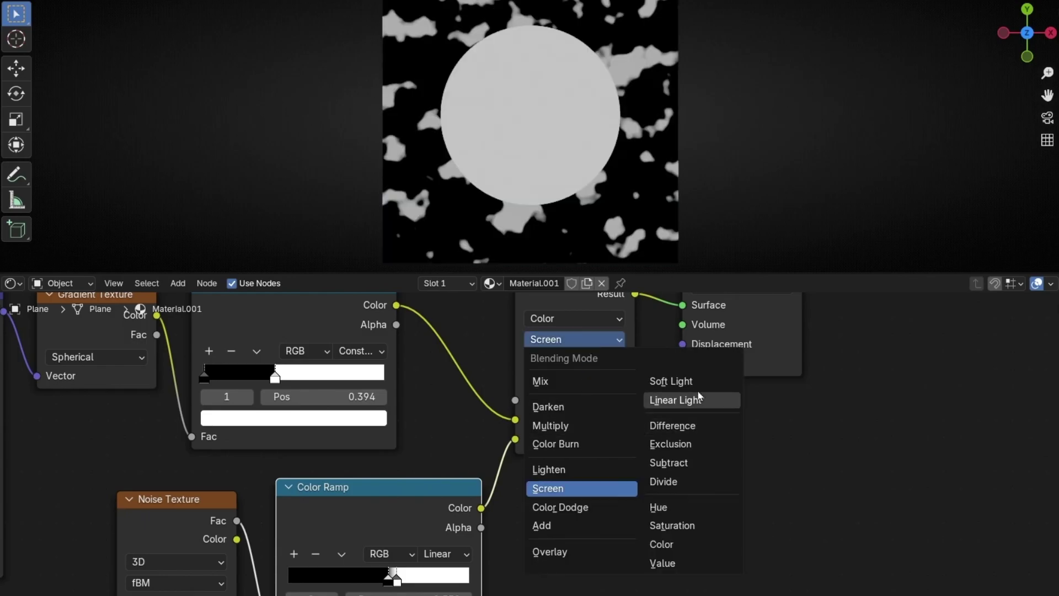
{"action": "left_click", "coordinate": [659, 401]}
{"action": "left_click", "coordinate": [602, 345]}
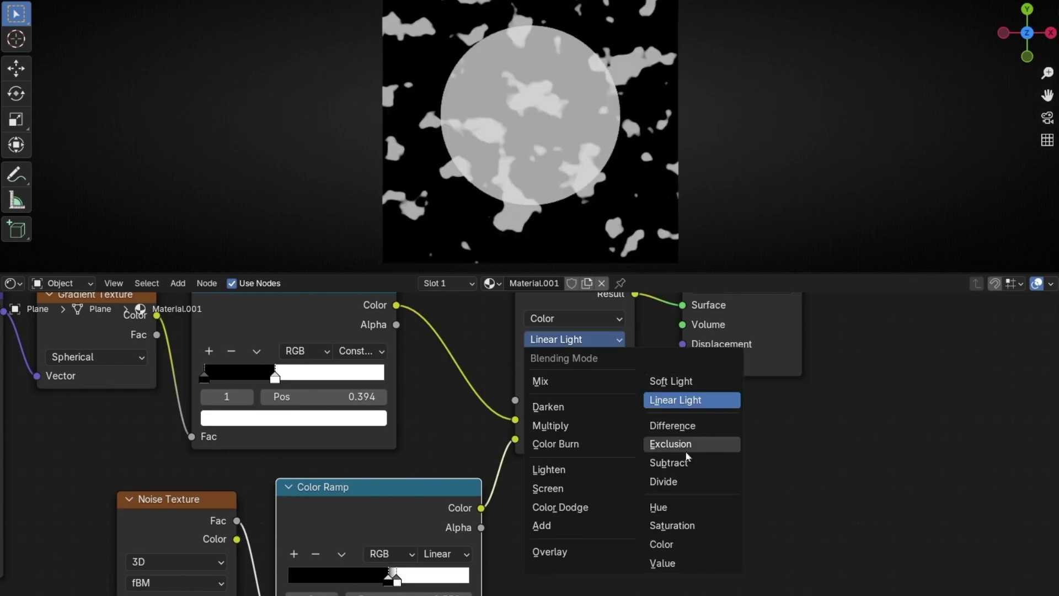
{"action": "left_click", "coordinate": [667, 440]}
{"action": "left_click", "coordinate": [596, 346]}
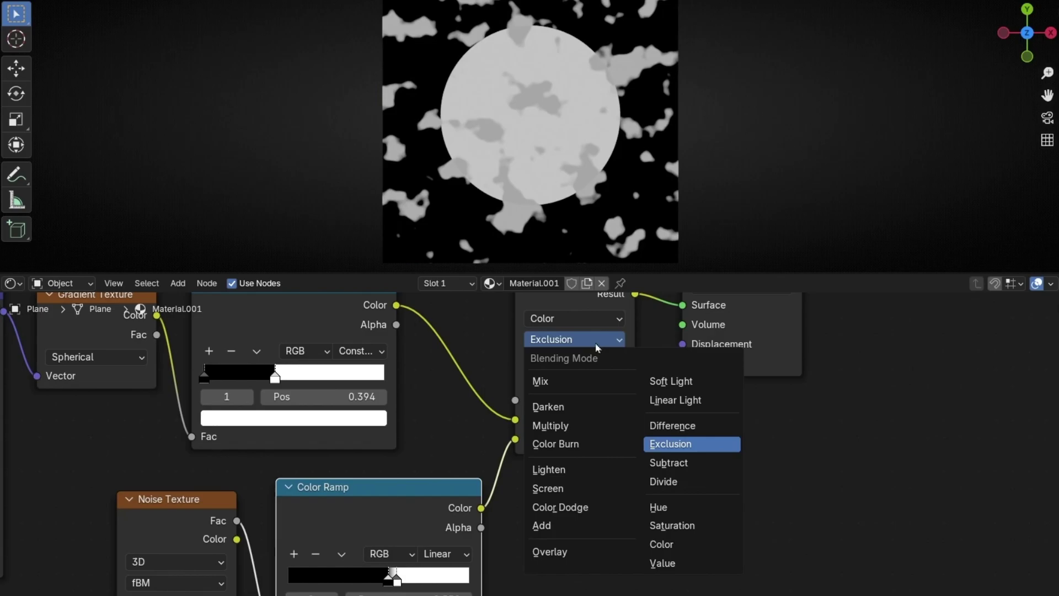
{"action": "left_click", "coordinate": [665, 458]}
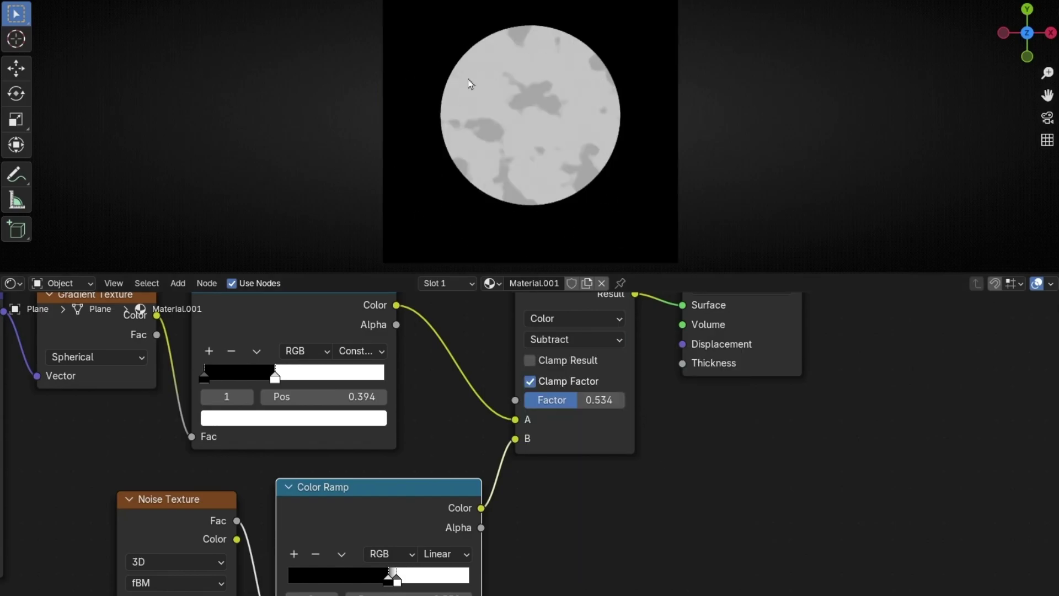
Delete the Color Ramp after the Noise Texture while keeping the noise linked to the Subtract node's B input
{"action": "middle_click_drag", "start_coordinate": [558, 393], "coordinate": [651, 418]}
{"action": "scroll", "coordinate": [651, 418], "scroll_direction": "down", "scroll_amount": 3}
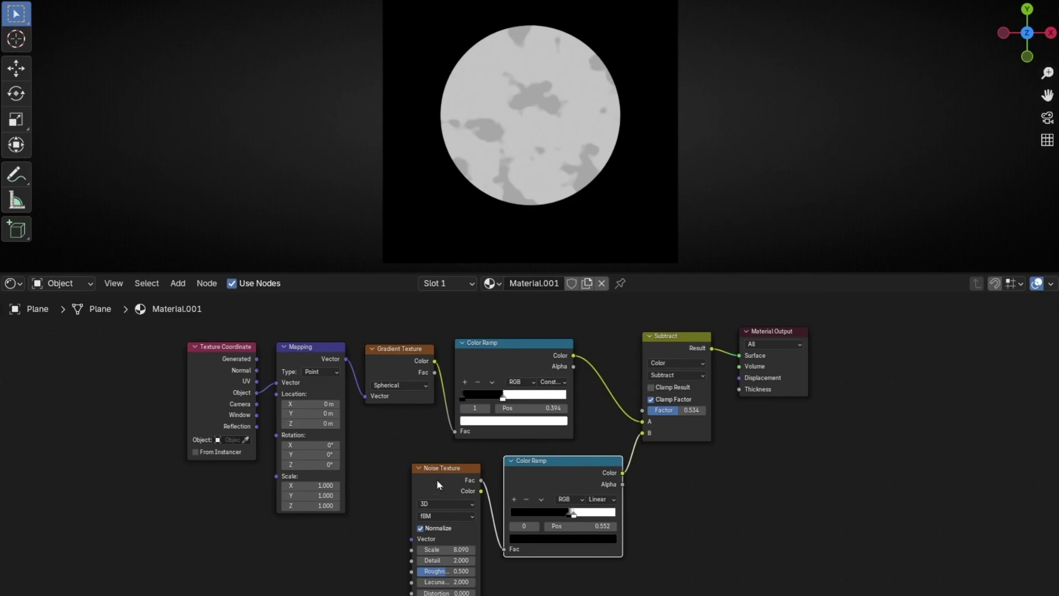
{"action": "key", "text": "ctrl+x"}
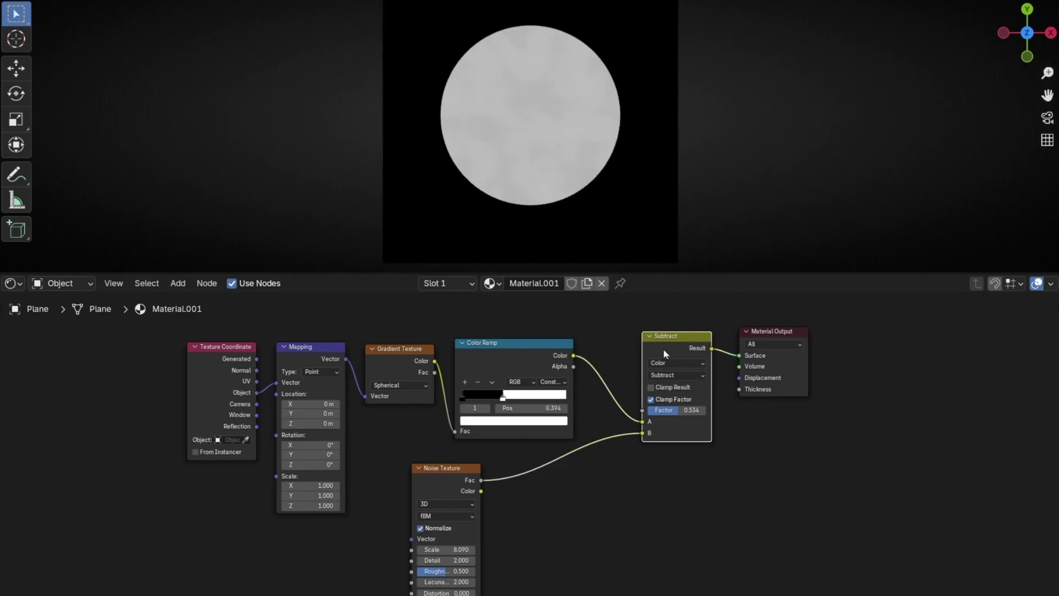
Move the Subtract node between the Mapping and Gradient Texture nodes, and shift Texture Coordinate and Mapping left for space
{"action": "left_click_drag", "start_coordinate": [662, 348], "coordinate": [370, 342], "text": "alt"}
{"action": "left_click_drag", "start_coordinate": [122, 333], "coordinate": [340, 436]}
{"action": "key", "text": "g"}
{"action": "left_click", "coordinate": [271, 435]}
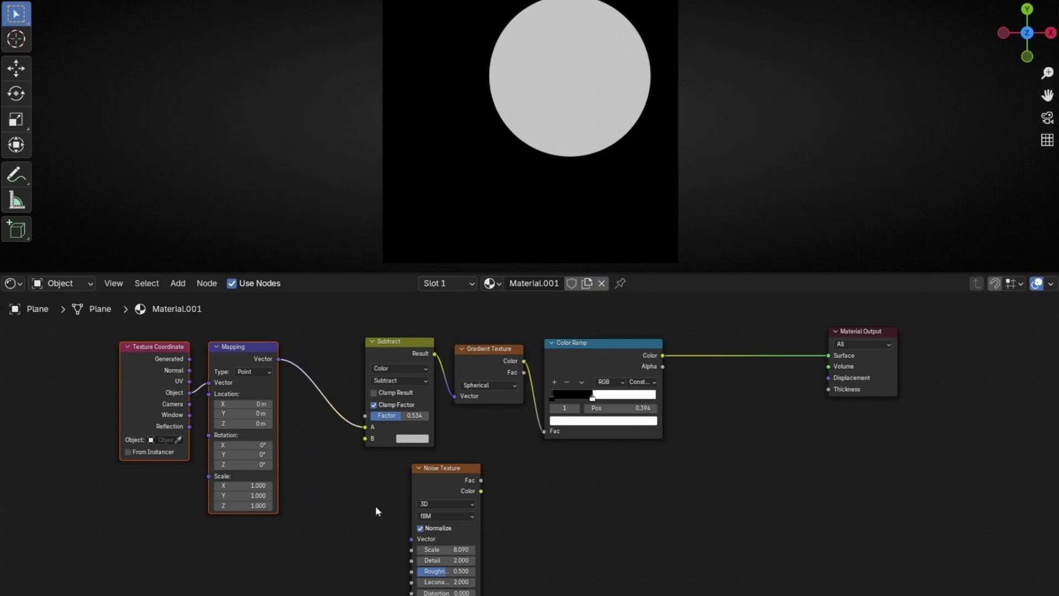
Place the Noise Texture below and left of the Subtract node and connect its Fac output to the B input
{"action": "middle_click_drag", "start_coordinate": [376, 508], "coordinate": [503, 493]}
{"action": "left_click_drag", "start_coordinate": [570, 466], "coordinate": [468, 476]}
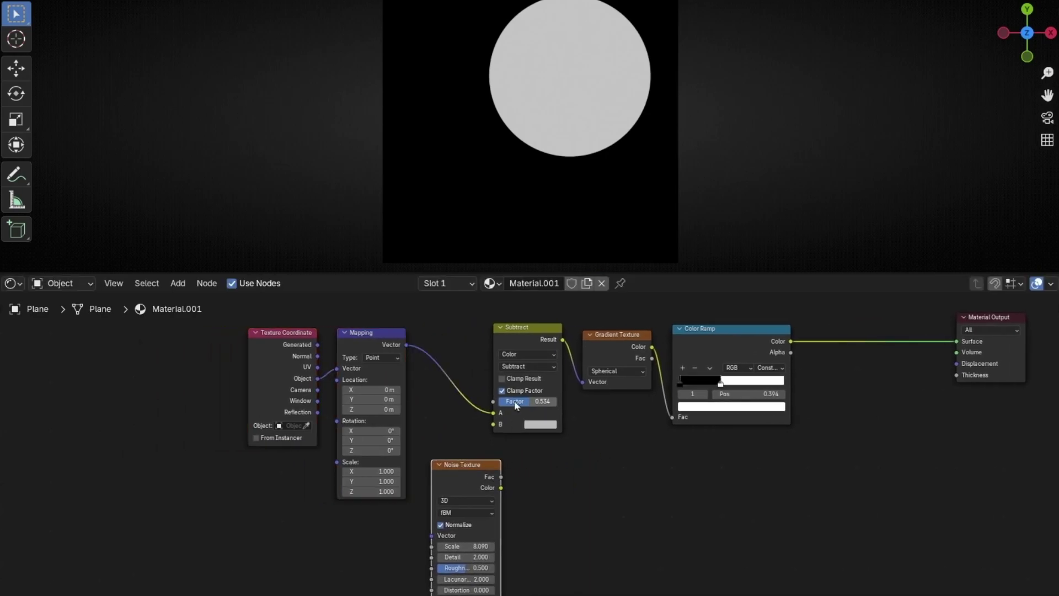
{"action": "scroll", "coordinate": [499, 458], "scroll_direction": "up", "scroll_amount": 1}
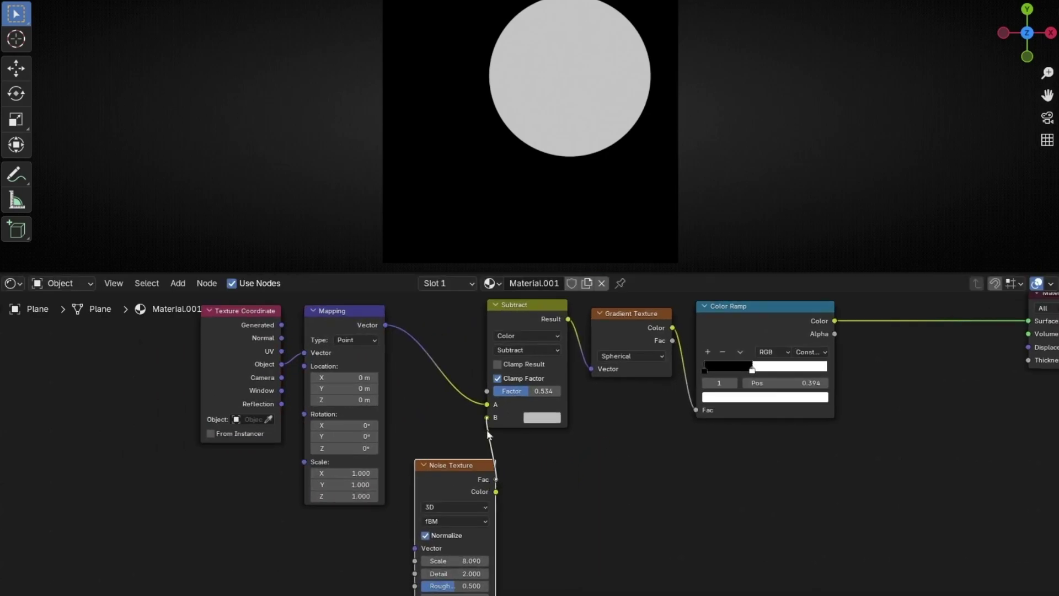
{"action": "left_click_drag", "start_coordinate": [487, 435], "coordinate": [488, 431]}
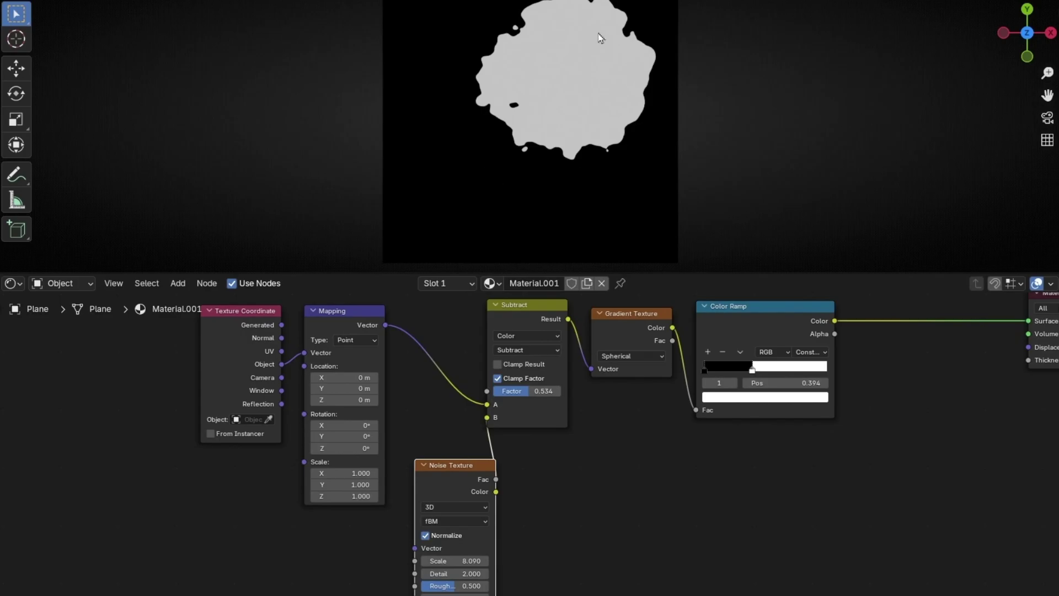
Change the blending mode of the node before the Gradient Texture to Multiply
{"action": "scroll", "coordinate": [545, 414], "scroll_direction": "up", "scroll_amount": 2}
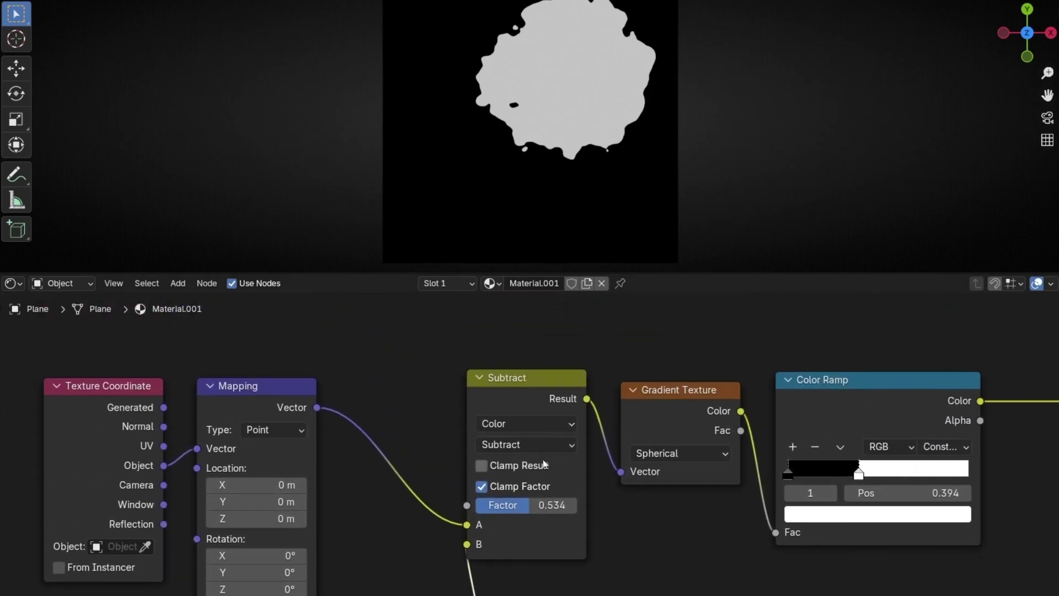
{"action": "left_click", "coordinate": [548, 444]}
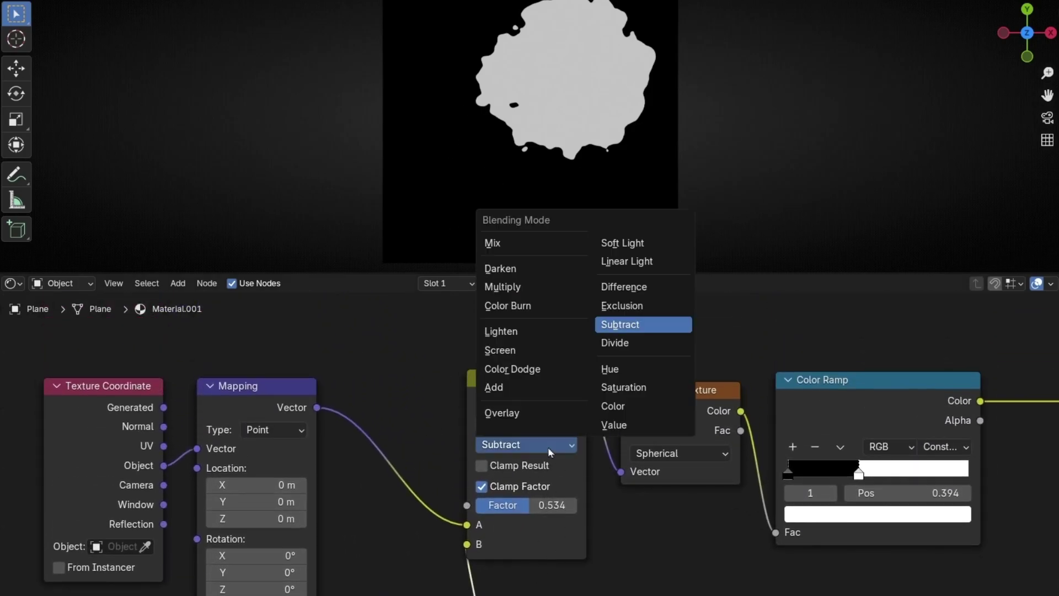
{"action": "left_click", "coordinate": [535, 287]}
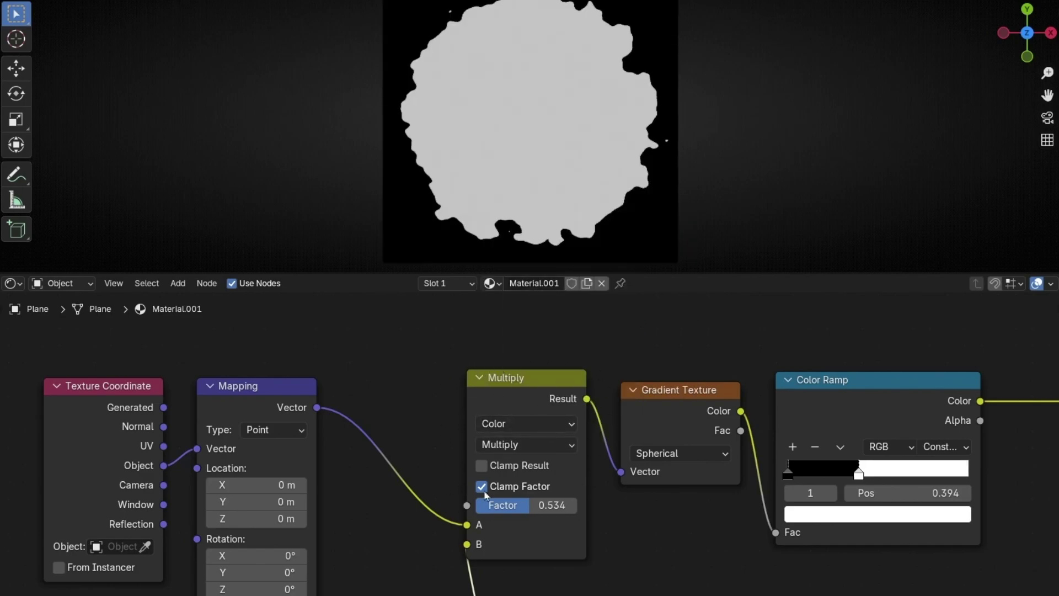
Try the Soft Light and Subtract blending modes with a Factor of 0.603 on the color mix node, and return it to Multiply
{"action": "left_click", "coordinate": [535, 444]}
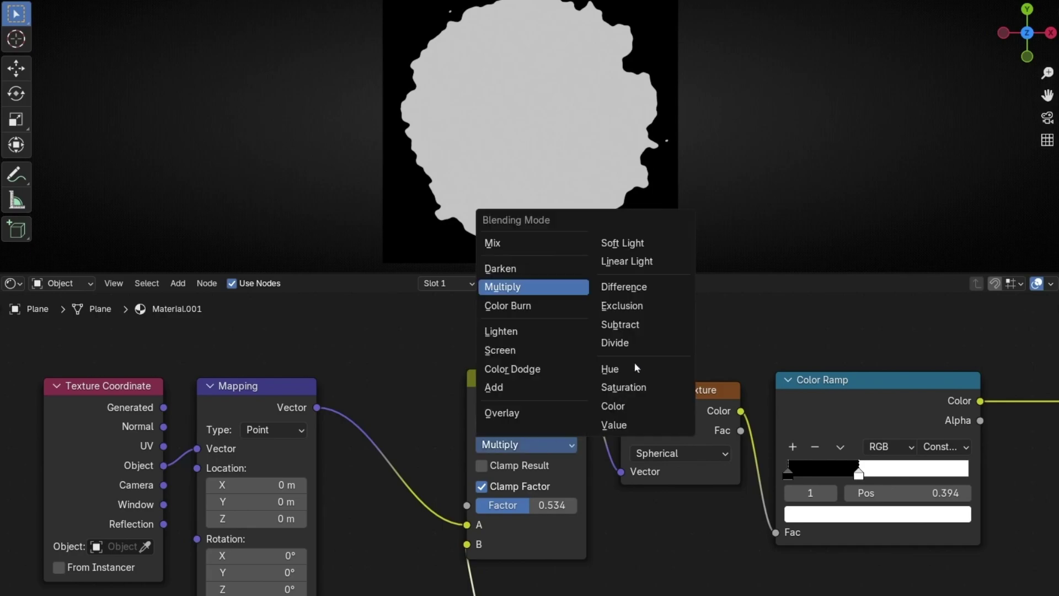
{"action": "left_click", "coordinate": [629, 243]}
{"action": "middle_click_drag", "start_coordinate": [544, 513], "coordinate": [579, 462]}
{"action": "left_click_drag", "start_coordinate": [580, 462], "coordinate": [555, 453]}
{"action": "left_click", "coordinate": [579, 392]}
{"action": "left_click", "coordinate": [656, 516]}
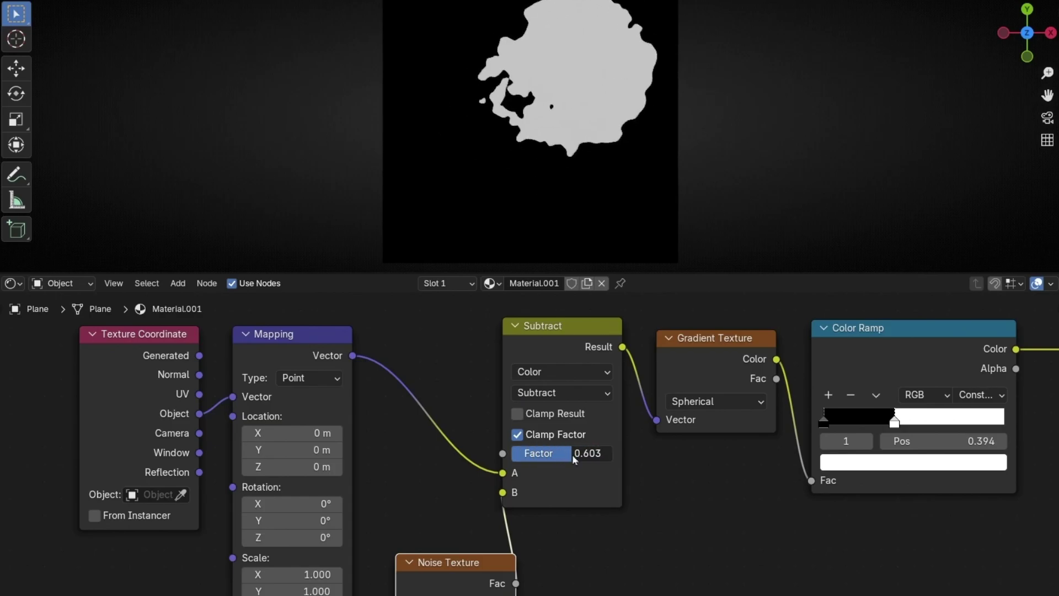
{"action": "left_click", "coordinate": [566, 395]}
{"action": "left_click", "coordinate": [554, 479]}
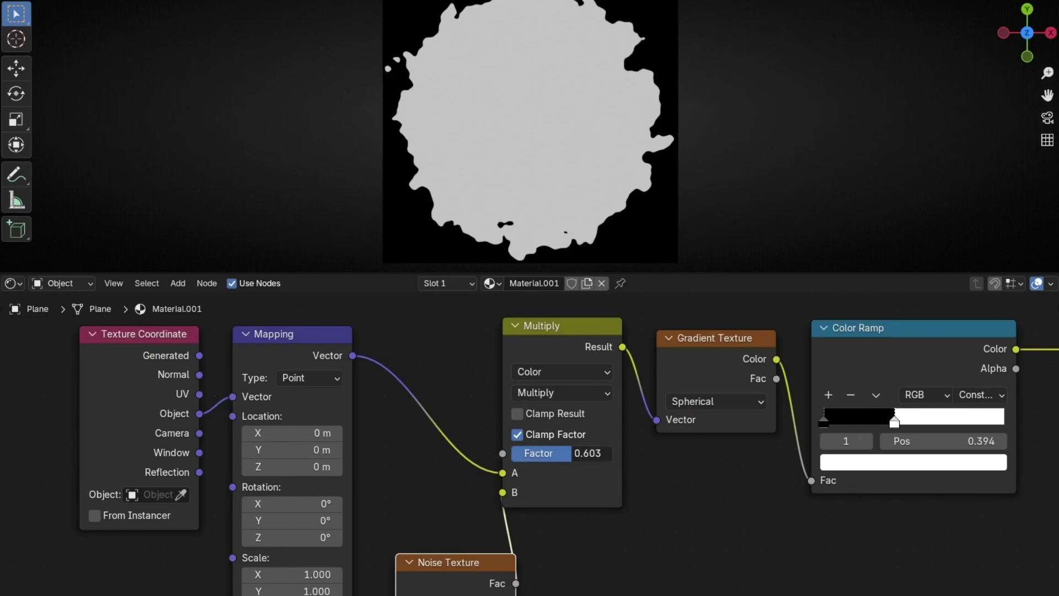
Set the Multiply node's Factor to 0.336 and nudge the Noise Texture closer beneath it
{"action": "left_click_drag", "start_coordinate": [551, 453], "coordinate": [491, 453]}
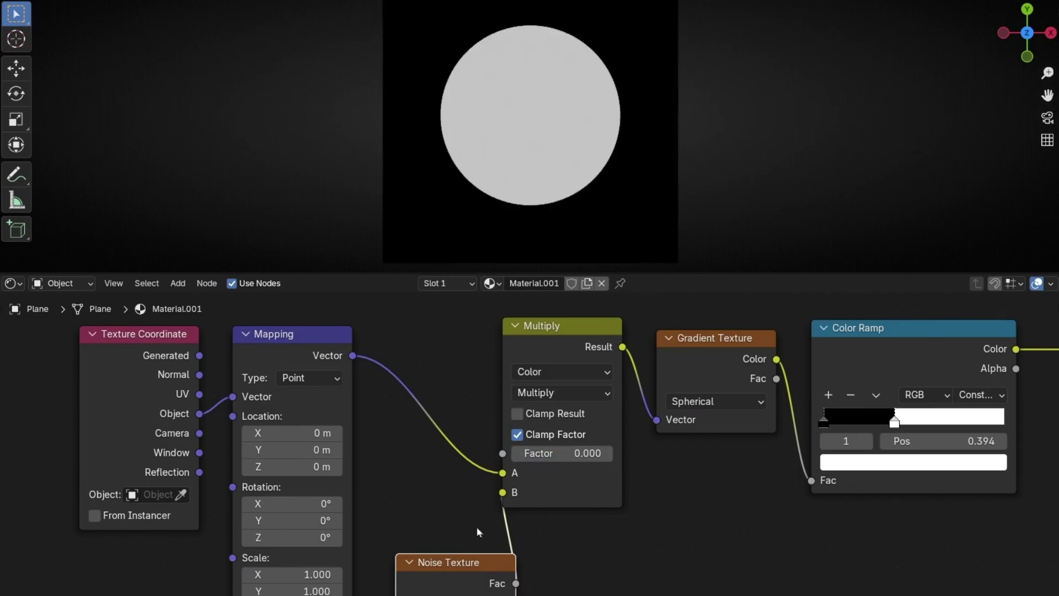
{"action": "left_click_drag", "start_coordinate": [463, 568], "coordinate": [451, 549]}
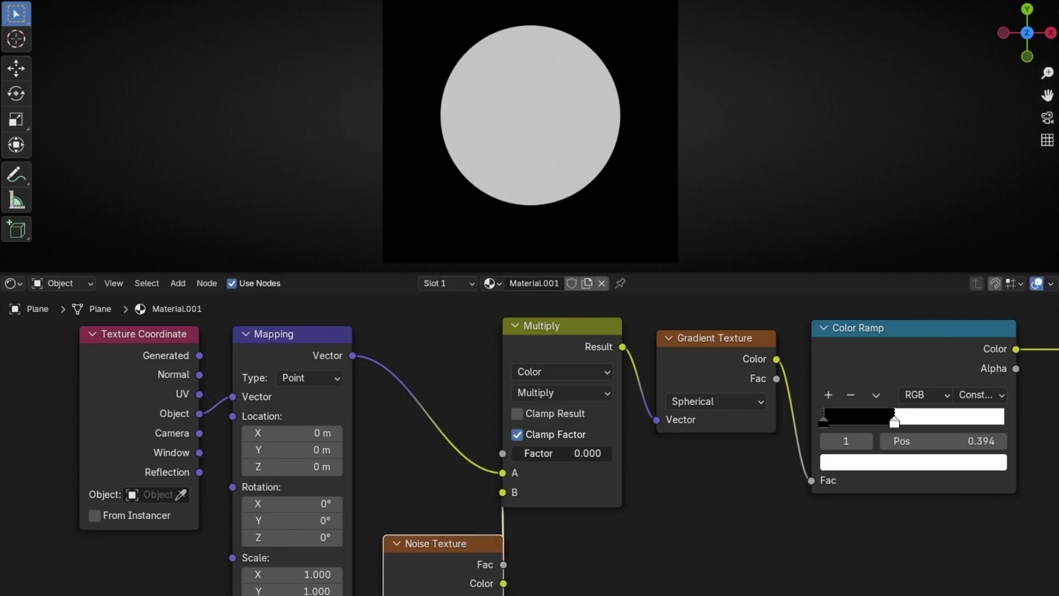
{"action": "left_click_drag", "start_coordinate": [537, 453], "coordinate": [572, 452]}
{"action": "middle_click_drag", "start_coordinate": [548, 502], "coordinate": [544, 423]}
{"action": "mouse_move", "coordinate": [457, 493]}
{"action": "left_mouse_down"}
{"action": "mouse_move", "coordinate": [467, 488]}
{"action": "mouse_move", "coordinate": [462, 495]}
{"action": "left_mouse_up"}
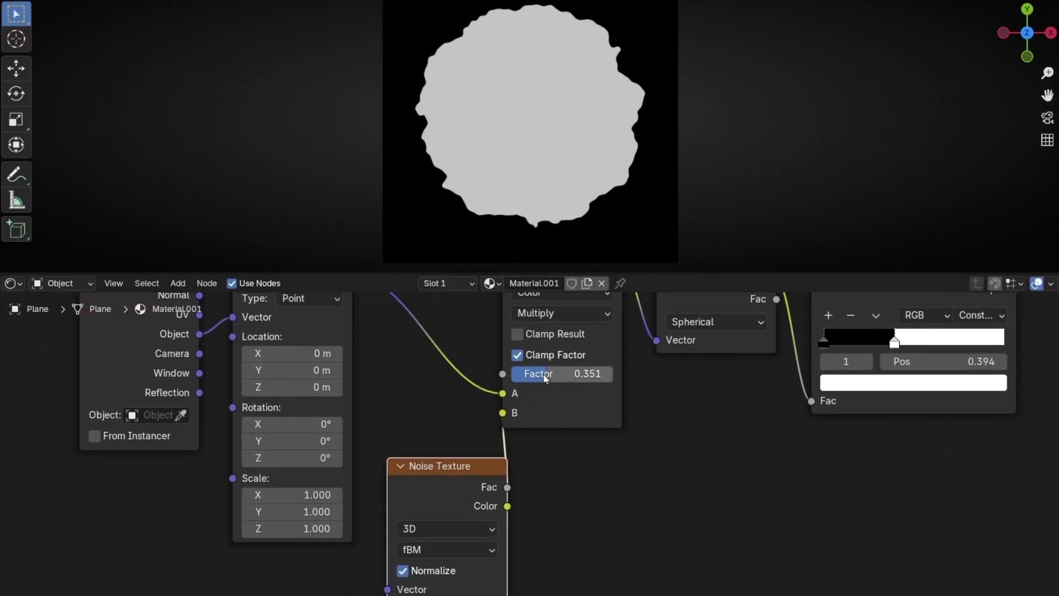
{"action": "left_click_drag", "start_coordinate": [544, 377], "coordinate": [586, 385]}
{"action": "mouse_move", "coordinate": [510, 380]}
{"action": "left_mouse_down"}
{"action": "mouse_move", "coordinate": [547, 379]}
{"action": "mouse_move", "coordinate": [529, 379]}
{"action": "left_mouse_up"}
Spread out the nodes around Multiply by shifting Texture Coordinate and Mapping left, and place the Noise Texture just below and left of Multiply
{"action": "scroll", "coordinate": [559, 558], "scroll_direction": "down", "scroll_amount": 3}
{"action": "left_click_drag", "start_coordinate": [182, 358], "coordinate": [411, 438]}
{"action": "key", "text": "g"}
{"action": "left_click", "coordinate": [306, 433]}
{"action": "left_click_drag", "start_coordinate": [474, 477], "coordinate": [404, 452]}
{"action": "scroll", "coordinate": [601, 476], "scroll_direction": "up", "scroll_amount": 1}
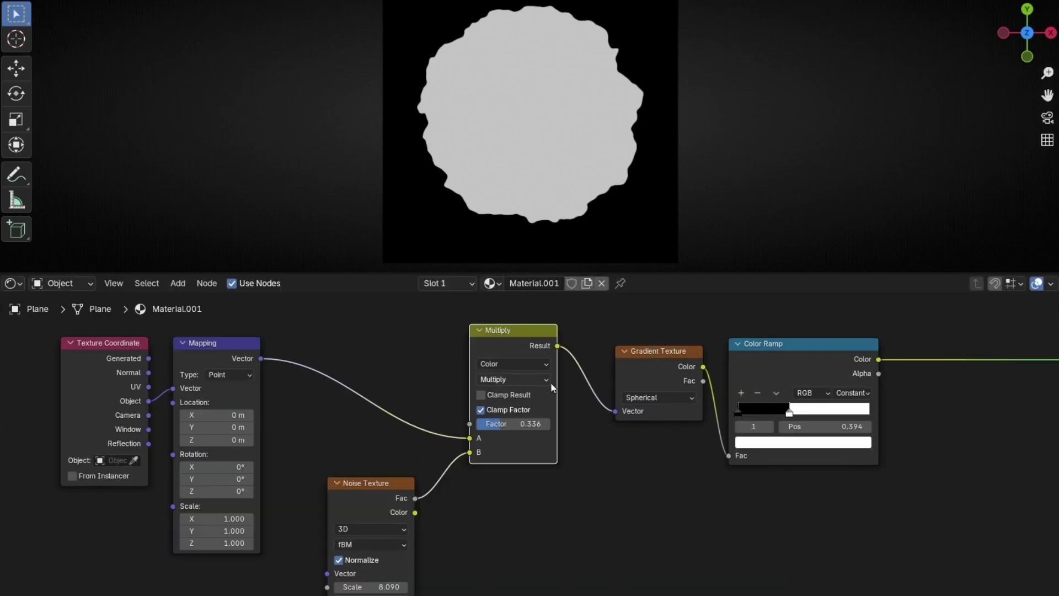
{"action": "middle_click_drag", "start_coordinate": [466, 544], "coordinate": [497, 494]}
{"action": "mouse_move", "coordinate": [390, 447]}
{"action": "left_mouse_down"}
{"action": "mouse_move", "coordinate": [410, 411]}
{"action": "mouse_move", "coordinate": [400, 435]}
{"action": "left_mouse_up"}
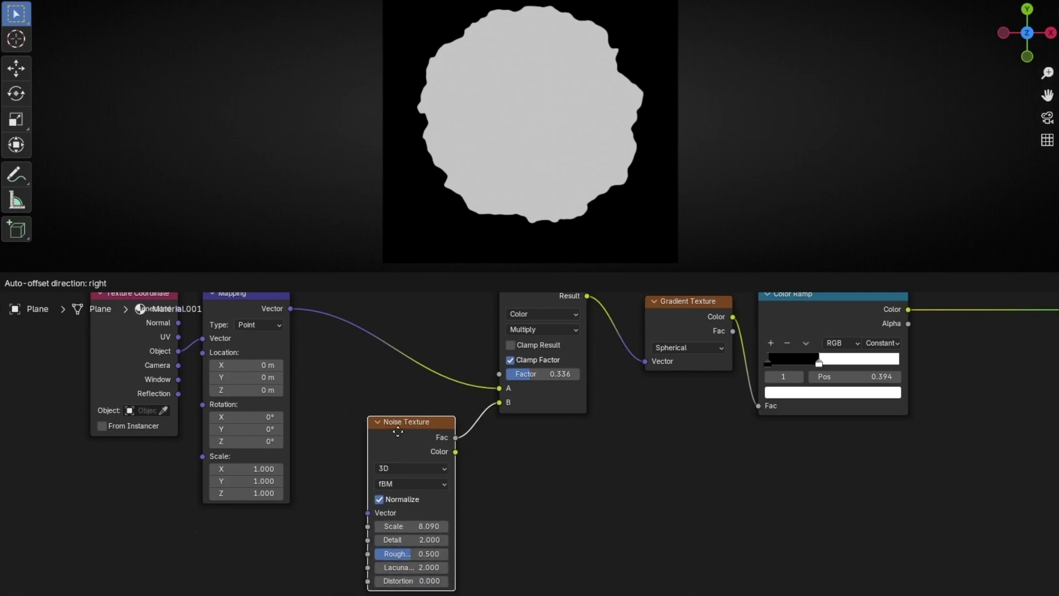
Widen the gap between the Gradient Texture and Color Ramp and insert a Math node set to Add on their link
{"action": "middle_click_drag", "start_coordinate": [557, 438], "coordinate": [382, 507]}
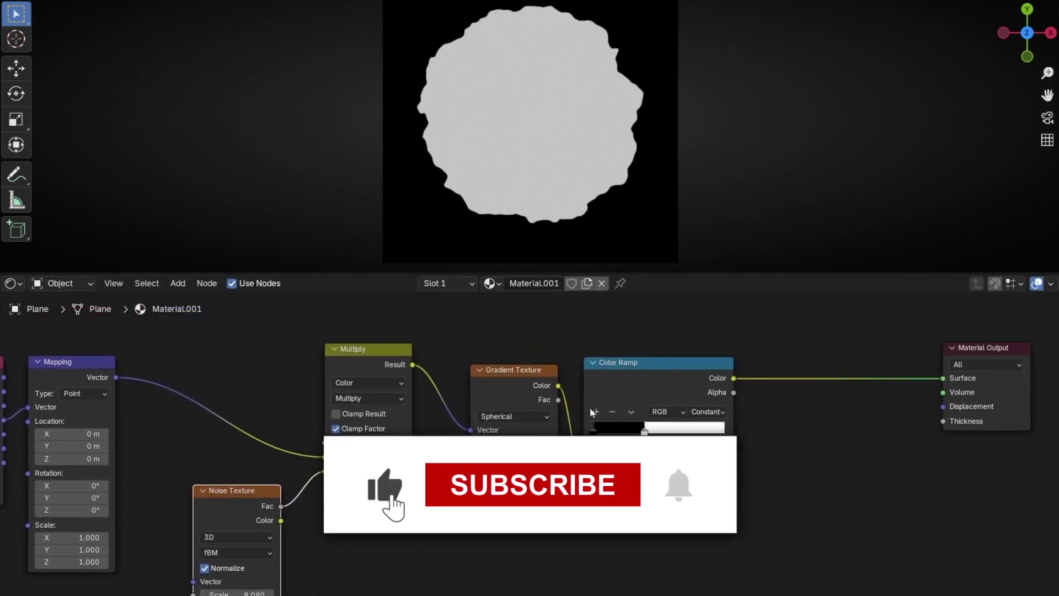
{"action": "left_click_drag", "start_coordinate": [610, 392], "coordinate": [711, 392]}
{"action": "left_click_drag", "start_coordinate": [515, 385], "coordinate": [497, 385]}
{"action": "key", "text": "shift+a"}
{"action": "type", "text": "math"}
{"action": "key", "text": "Return"}
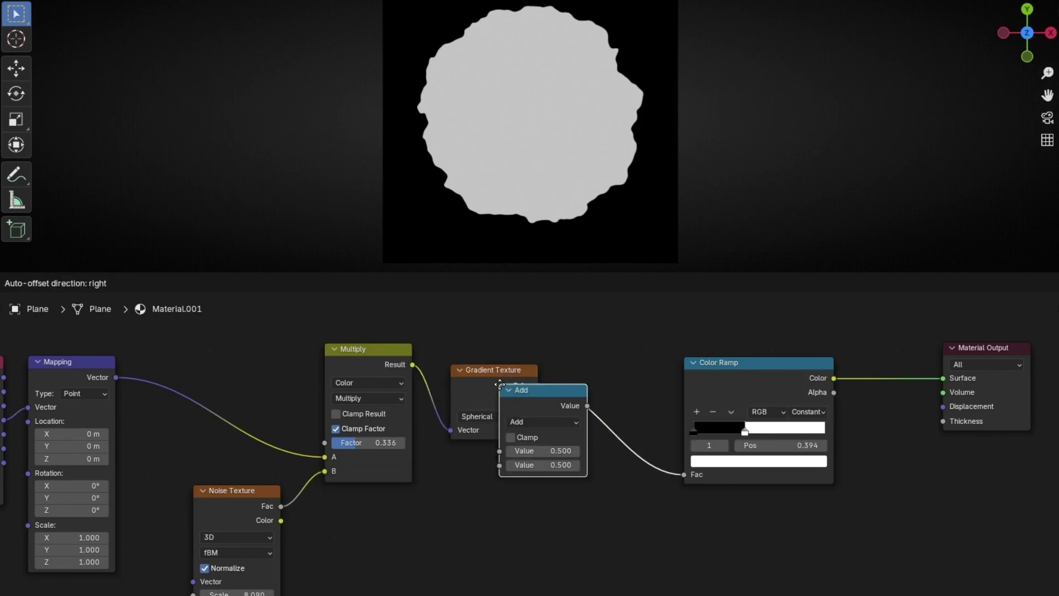
{"action": "left_click", "coordinate": [564, 367]}
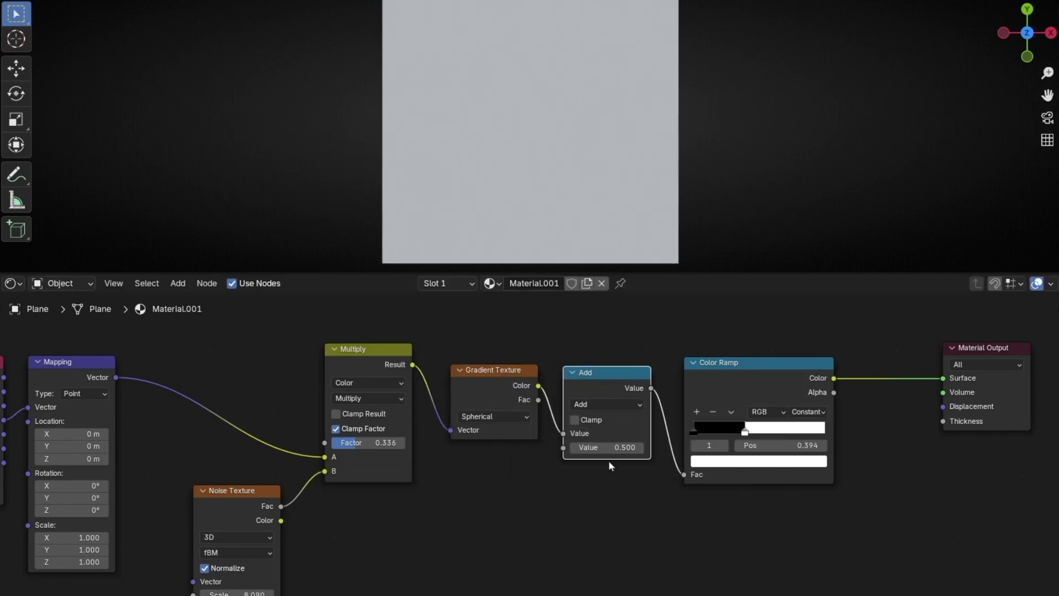
Set the second value of the Add node to 0.370
{"action": "left_click_drag", "start_coordinate": [618, 448], "coordinate": [546, 448]}
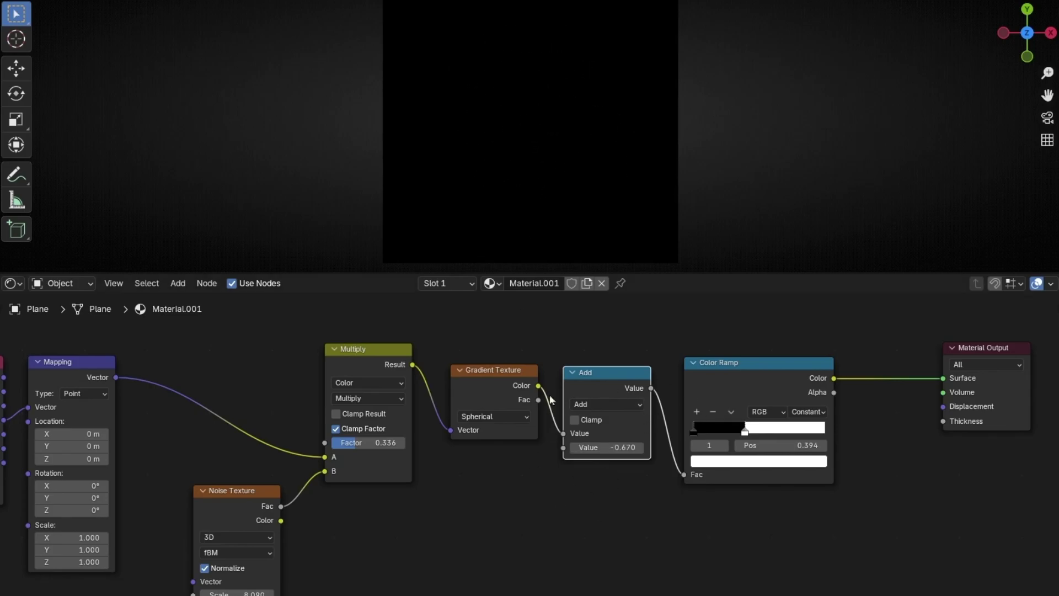
{"action": "scroll", "coordinate": [626, 467], "scroll_direction": "up", "scroll_amount": 2}
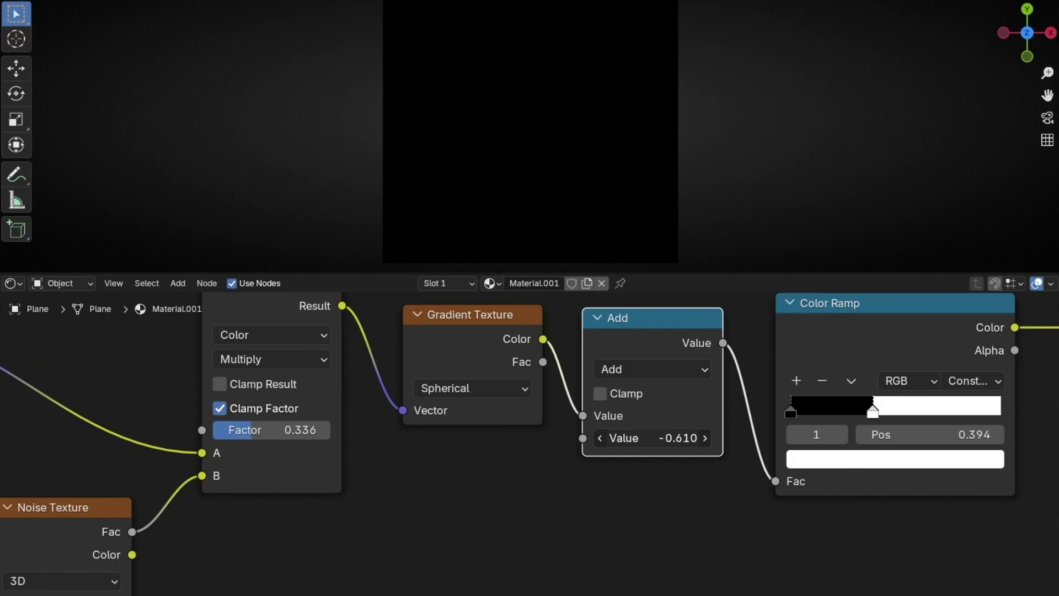
{"action": "left_click_drag", "start_coordinate": [650, 438], "coordinate": [696, 452]}
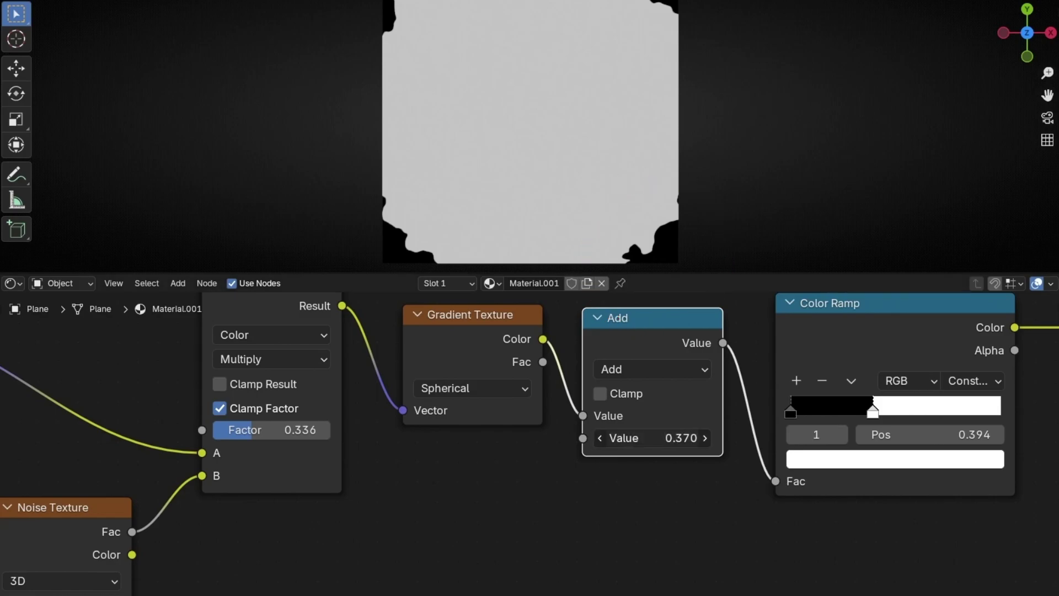
{"action": "mouse_move", "coordinate": [662, 438]}
{"action": "left_mouse_down"}
{"action": "mouse_move", "coordinate": [614, 438]}
{"action": "mouse_move", "coordinate": [674, 437]}
{"action": "mouse_move", "coordinate": [656, 438]}
{"action": "left_mouse_up"}
Shift the Texture Coordinate node left and connect its UV output to the Mapping node's Vector input
{"action": "scroll", "coordinate": [418, 513], "scroll_direction": "down", "scroll_amount": 1}
{"action": "scroll", "coordinate": [418, 512], "scroll_direction": "down", "scroll_amount": 2}
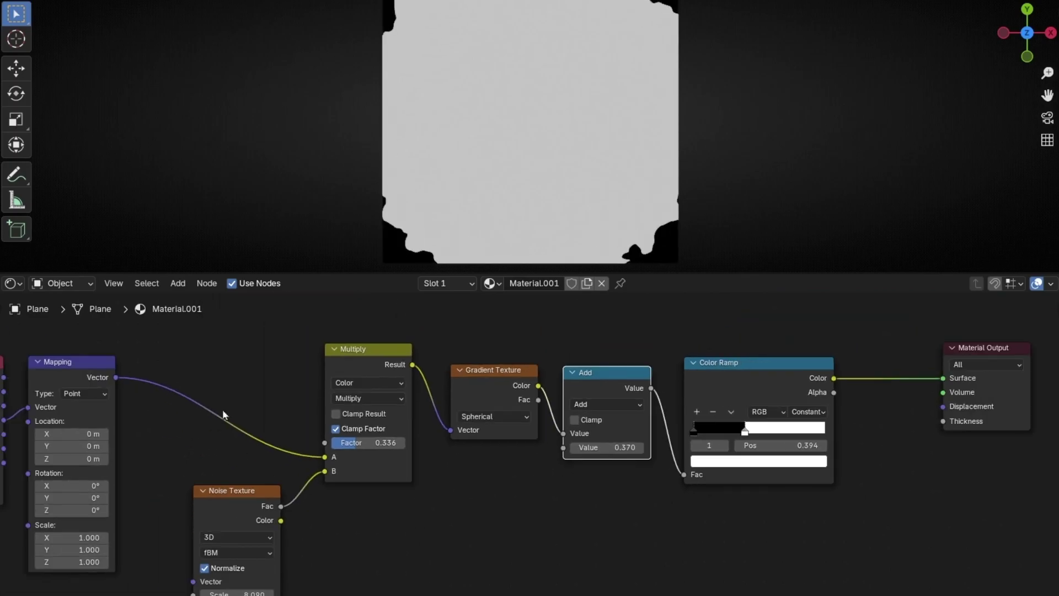
{"action": "middle_click_drag", "start_coordinate": [226, 408], "coordinate": [661, 400]}
{"action": "scroll", "coordinate": [306, 419], "scroll_direction": "up", "scroll_amount": 3}
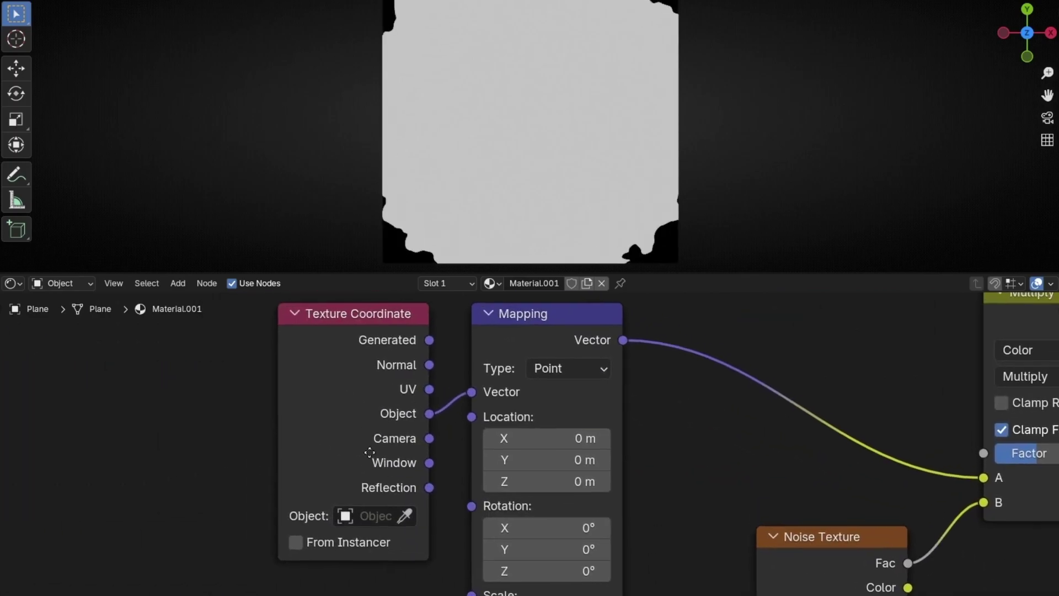
{"action": "left_click_drag", "start_coordinate": [367, 412], "coordinate": [325, 411]}
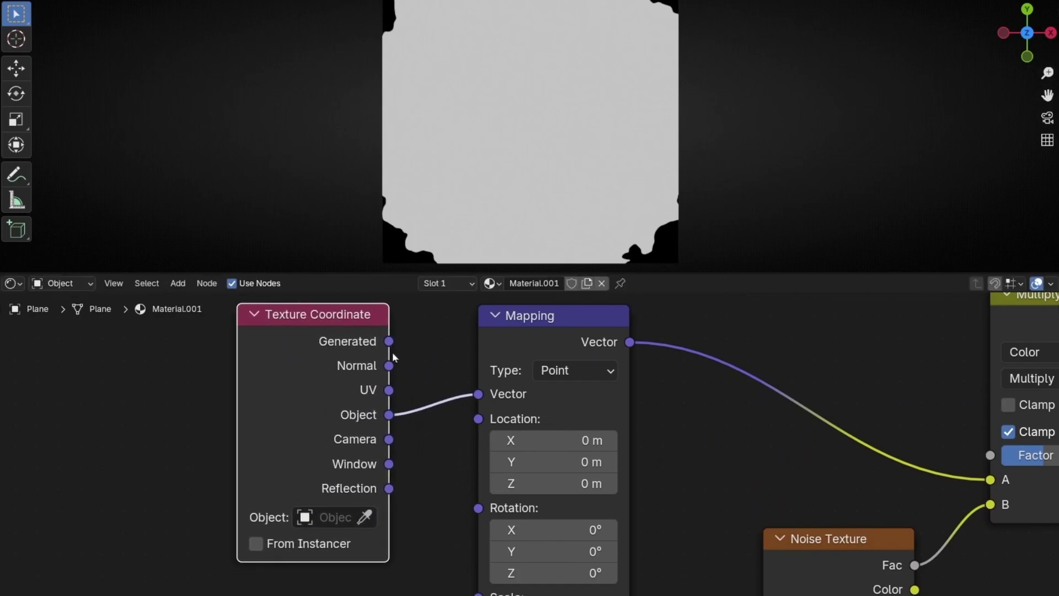
{"action": "left_click_drag", "start_coordinate": [389, 393], "coordinate": [478, 394]}
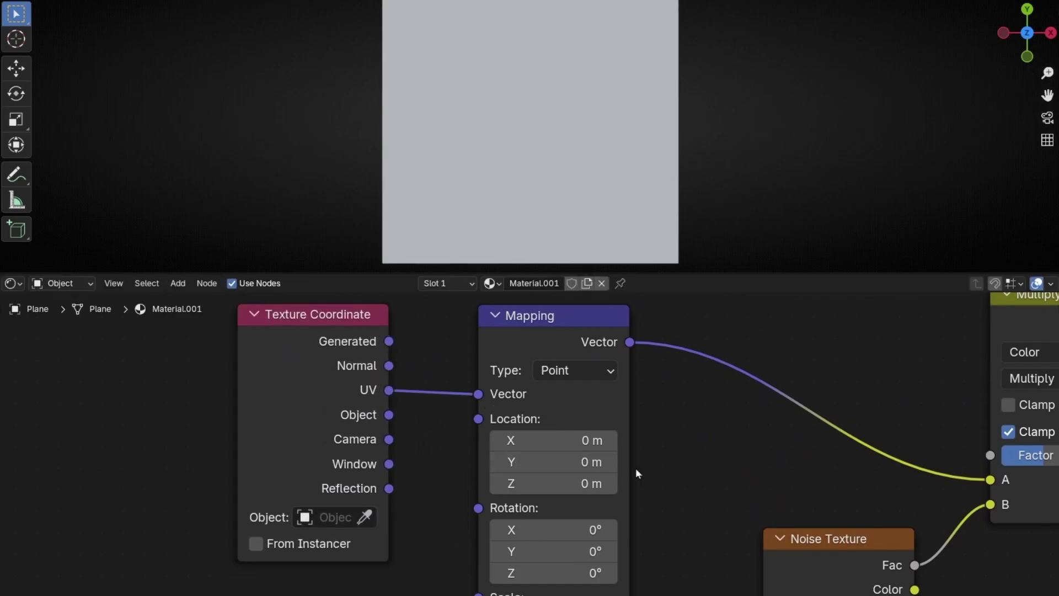
Preview the Gradient Texture's output directly on the plane and mute the Add and Multiply nodes
{"action": "middle_click_drag", "start_coordinate": [741, 462], "coordinate": [593, 463]}
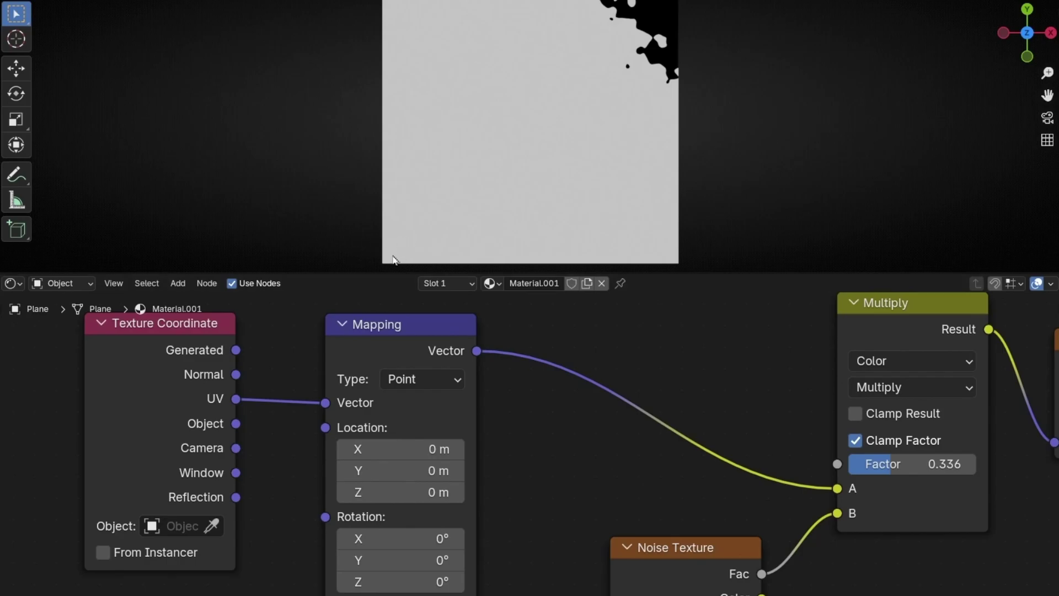
{"action": "scroll", "coordinate": [530, 461], "scroll_direction": "down", "scroll_amount": 4}
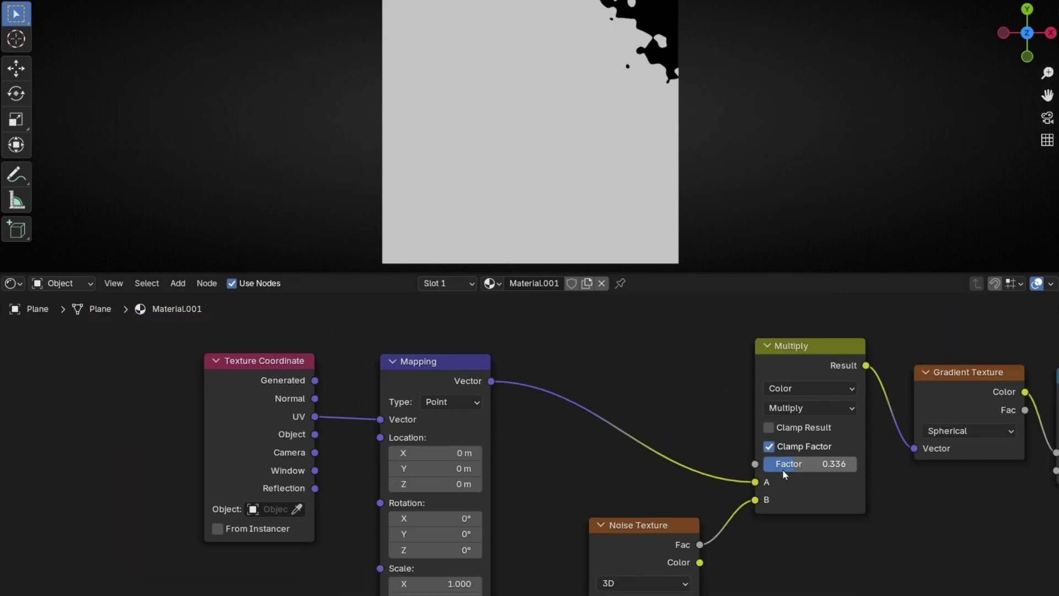
{"action": "middle_click_drag", "start_coordinate": [785, 468], "coordinate": [439, 430]}
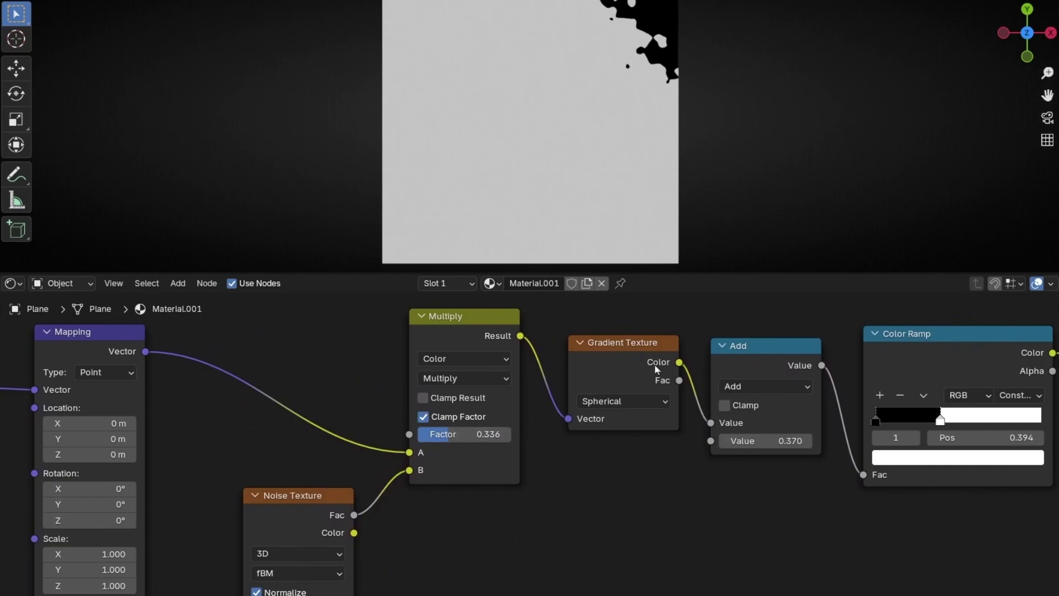
{"action": "middle_click_drag", "start_coordinate": [677, 369], "coordinate": [558, 371]}
{"action": "left_click", "coordinate": [819, 355], "text": "ctrl+shift"}
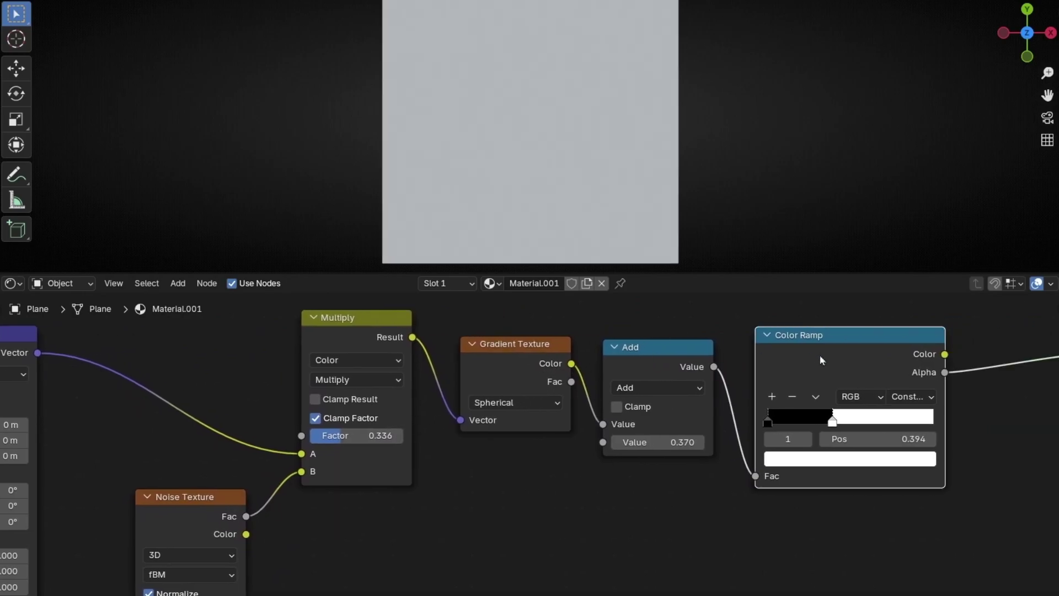
{"action": "scroll", "coordinate": [669, 375], "scroll_direction": "down", "scroll_amount": 6}
{"action": "left_click", "coordinate": [564, 378], "text": "ctrl+shift"}
{"action": "left_click", "coordinate": [659, 372]}
{"action": "key", "text": "m"}
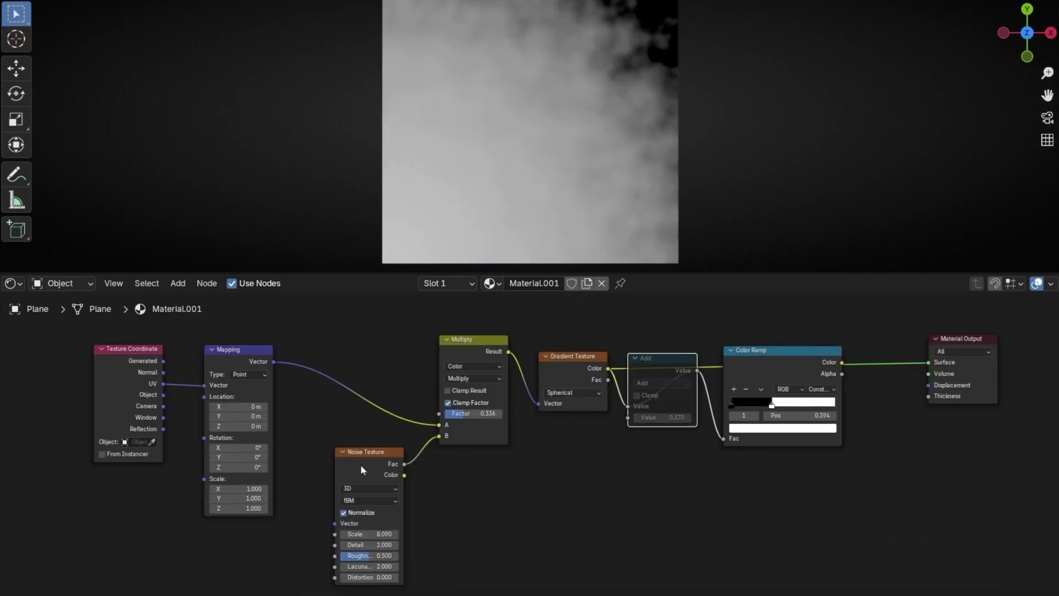
{"action": "left_click", "coordinate": [467, 354]}
{"action": "key", "text": "m"}
{"action": "left_click", "coordinate": [353, 331]}
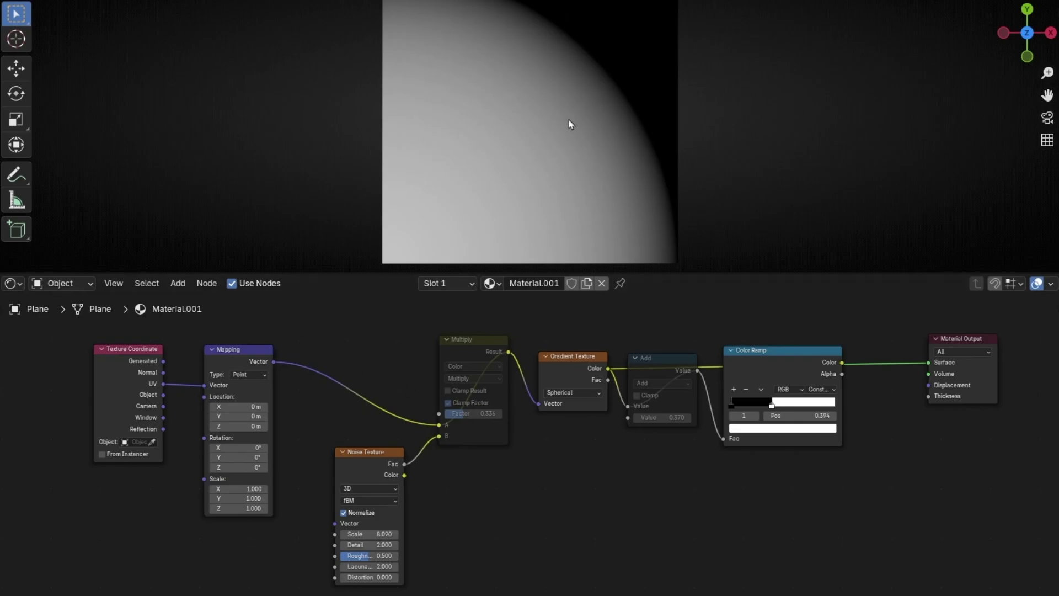
Set the Mapping node's Location X and Y to -0.5 m to center the gradient on the plane
{"action": "scroll", "coordinate": [267, 399], "scroll_direction": "up", "scroll_amount": 3}
{"action": "middle_click_drag", "start_coordinate": [267, 399], "coordinate": [528, 453]}
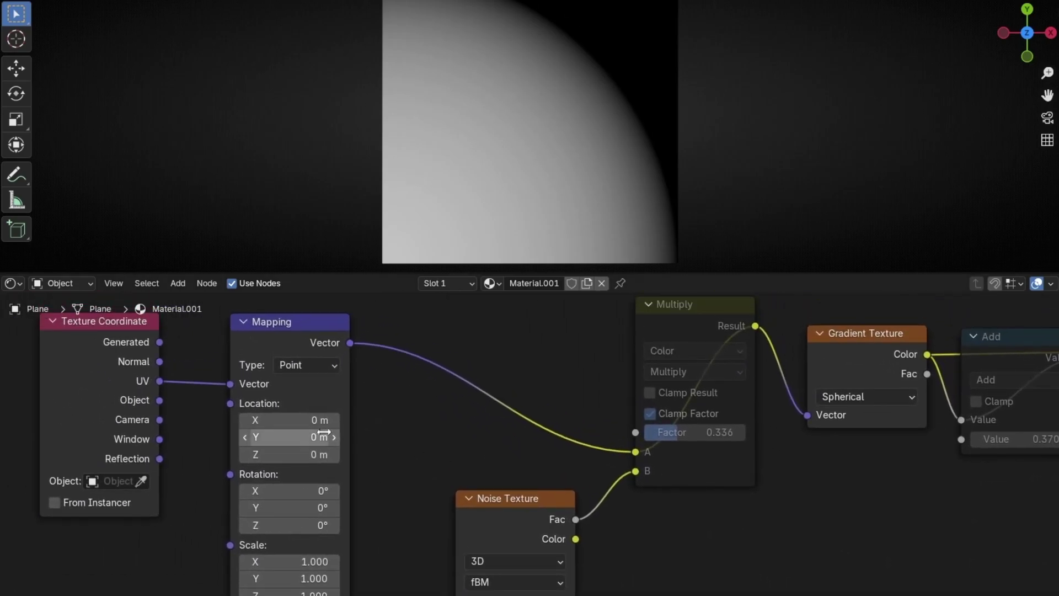
{"action": "mouse_move", "coordinate": [284, 423]}
{"action": "left_mouse_down"}
{"action": "mouse_move", "coordinate": [356, 422]}
{"action": "mouse_move", "coordinate": [285, 421]}
{"action": "left_mouse_up"}
{"action": "double_click", "coordinate": [285, 422]}
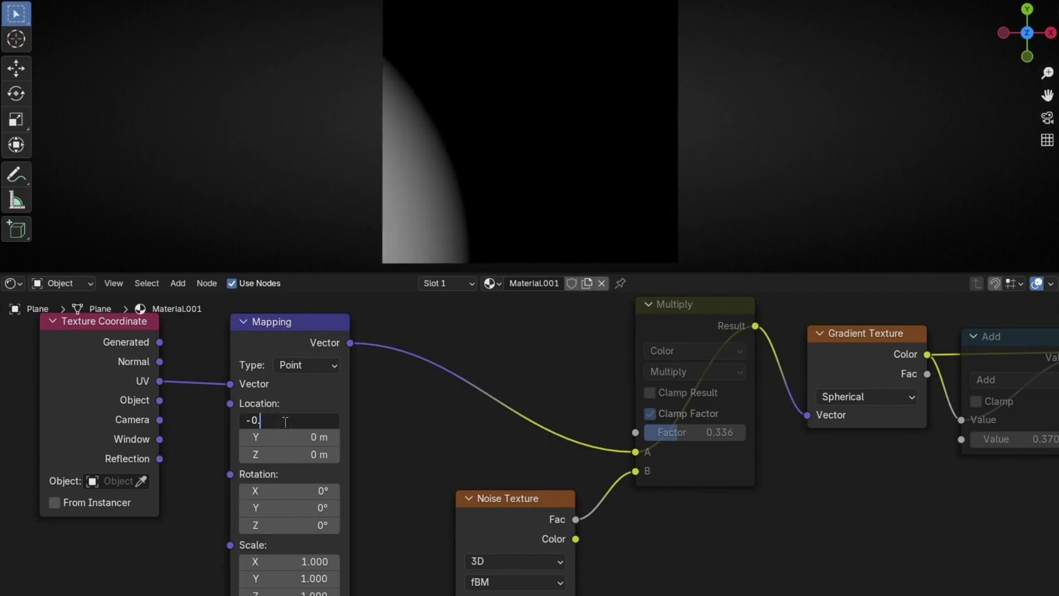
{"action": "key", "text": "Return"}
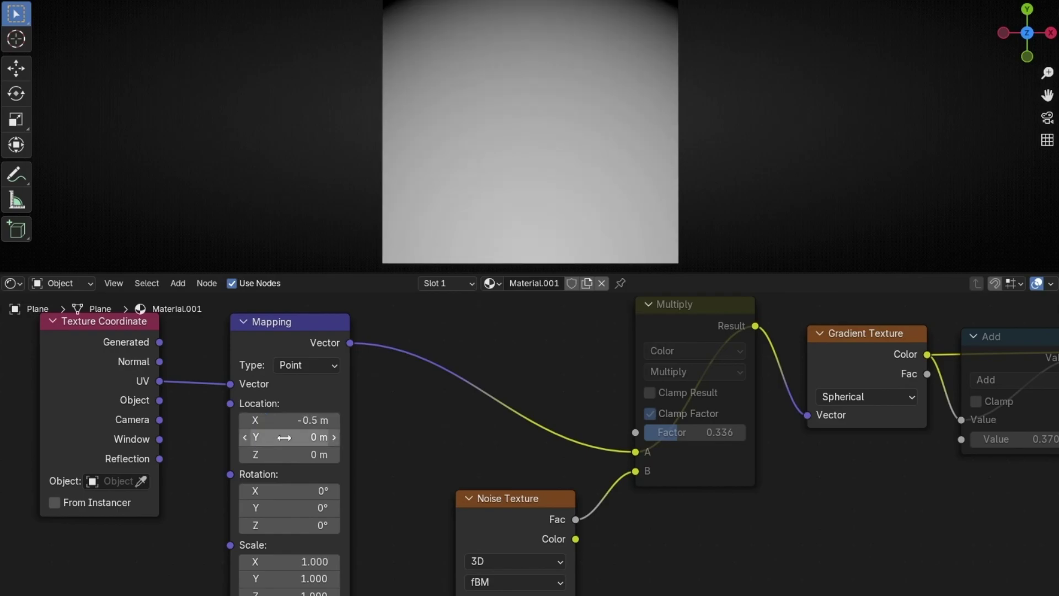
{"action": "double_click", "coordinate": [297, 420]}
{"action": "key", "text": "Return"}
{"action": "double_click", "coordinate": [284, 439]}
{"action": "type", "text": "-0.5 m"}
{"action": "key", "text": "Return"}
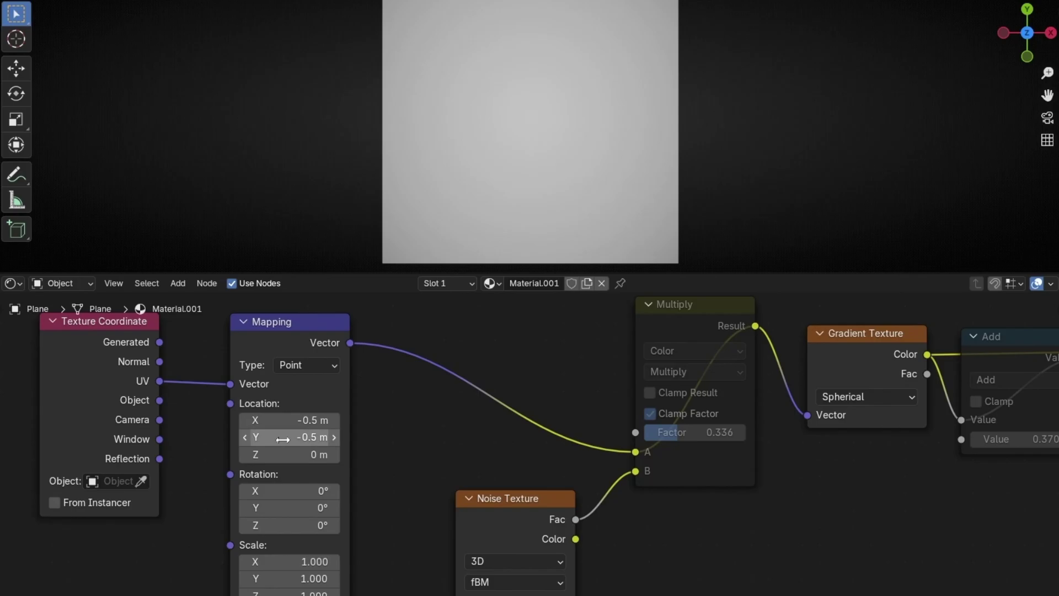
Unmute the Multiply and Add nodes and route the Color Ramp's Color output back to the Material Output's Surface
{"action": "middle_click_drag", "start_coordinate": [852, 509], "coordinate": [623, 490]}
{"action": "scroll", "coordinate": [534, 465], "scroll_direction": "down", "scroll_amount": 2}
{"action": "left_click", "coordinate": [476, 359]}
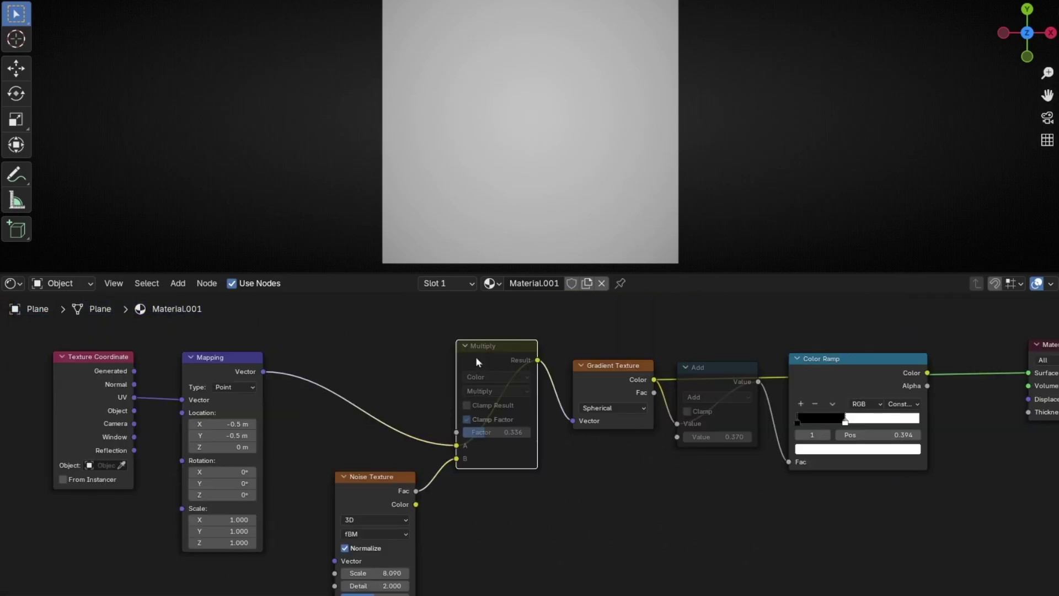
{"action": "key", "text": "m"}
{"action": "left_click", "coordinate": [733, 376]}
{"action": "key", "text": "m"}
{"action": "scroll", "coordinate": [733, 376], "scroll_direction": "right", "scroll_amount": 4, "text": "ctrl"}
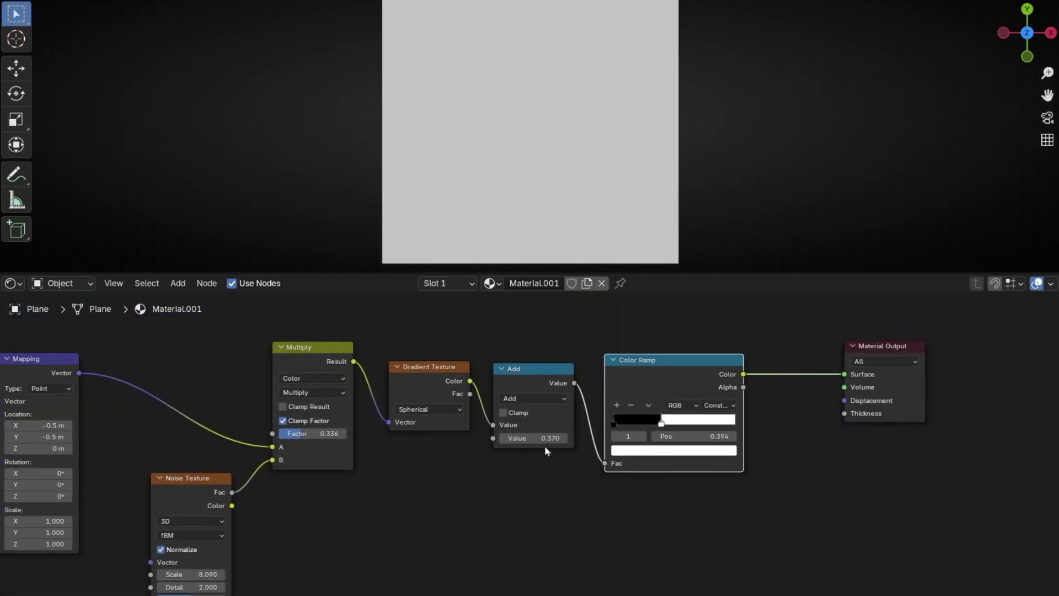
Shrink the circle mask by setting the Add node's second value to -0.360
{"action": "left_click_drag", "start_coordinate": [534, 438], "coordinate": [507, 438]}
{"action": "middle_click_drag", "start_coordinate": [687, 248], "coordinate": [538, 104], "text": "shift"}
{"action": "scroll", "coordinate": [665, 214], "scroll_direction": "up", "scroll_amount": 3}
{"action": "scroll", "coordinate": [541, 430], "scroll_direction": "up", "scroll_amount": 1}
{"action": "scroll", "coordinate": [542, 431], "scroll_direction": "up", "scroll_amount": 2}
{"action": "middle_click_drag", "start_coordinate": [537, 396], "coordinate": [489, 422]}
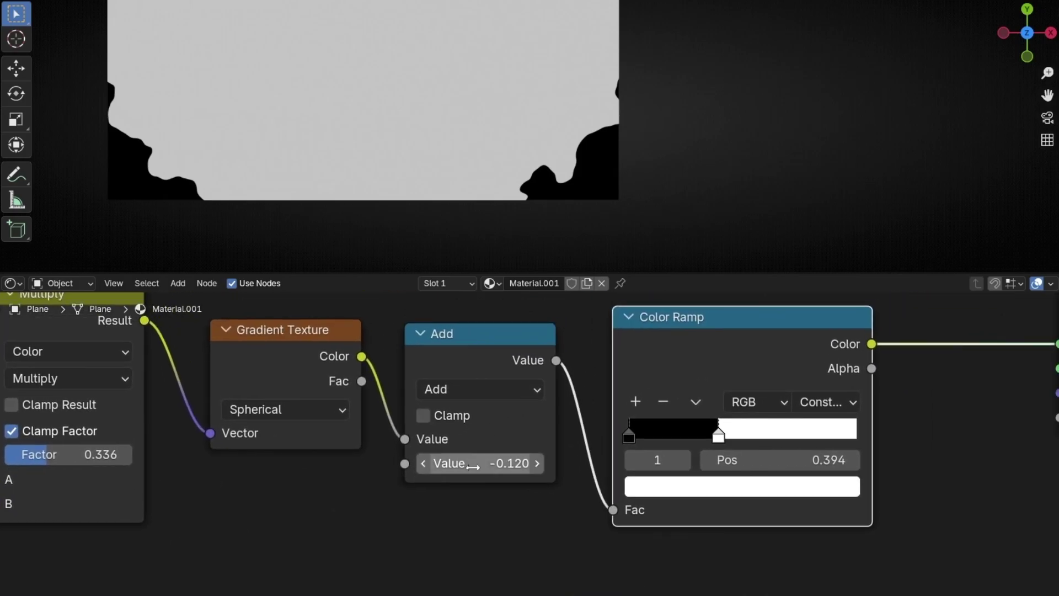
{"action": "mouse_move", "coordinate": [474, 464]}
{"action": "left_mouse_down"}
{"action": "mouse_move", "coordinate": [496, 463]}
{"action": "mouse_move", "coordinate": [437, 462]}
{"action": "mouse_move", "coordinate": [503, 463]}
{"action": "mouse_move", "coordinate": [463, 463]}
{"action": "mouse_move", "coordinate": [484, 463]}
{"action": "left_mouse_up"}
{"action": "scroll", "coordinate": [361, 535], "scroll_direction": "down", "scroll_amount": 3}
{"action": "middle_click_drag", "start_coordinate": [361, 535], "coordinate": [693, 508]}
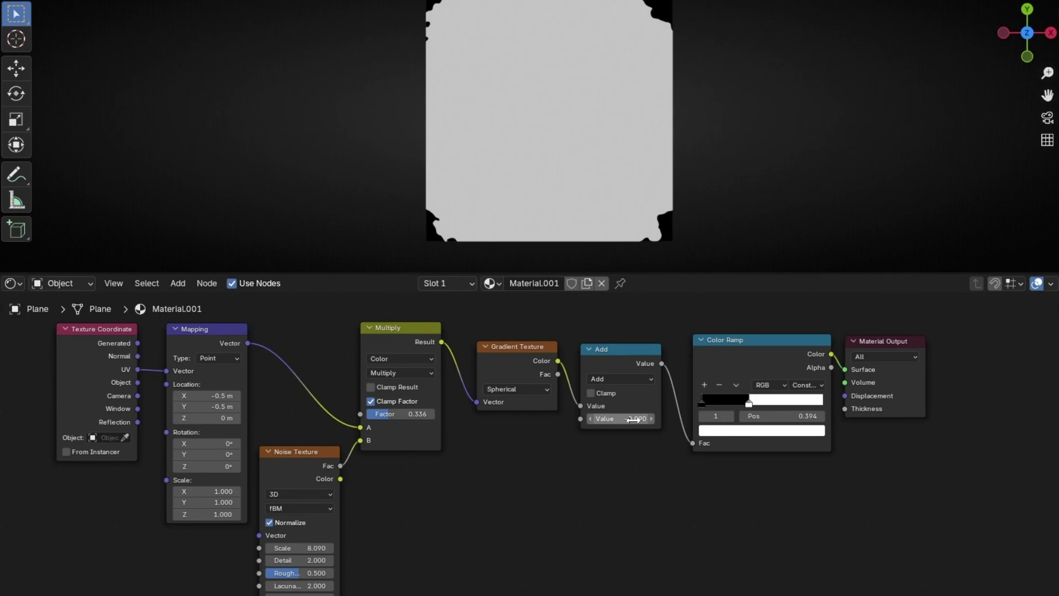
{"action": "mouse_move", "coordinate": [589, 424]}
{"action": "left_mouse_down"}
{"action": "mouse_move", "coordinate": [632, 419]}
{"action": "mouse_move", "coordinate": [571, 418]}
{"action": "left_mouse_up"}
{"action": "middle_click_drag", "start_coordinate": [426, 506], "coordinate": [465, 510]}
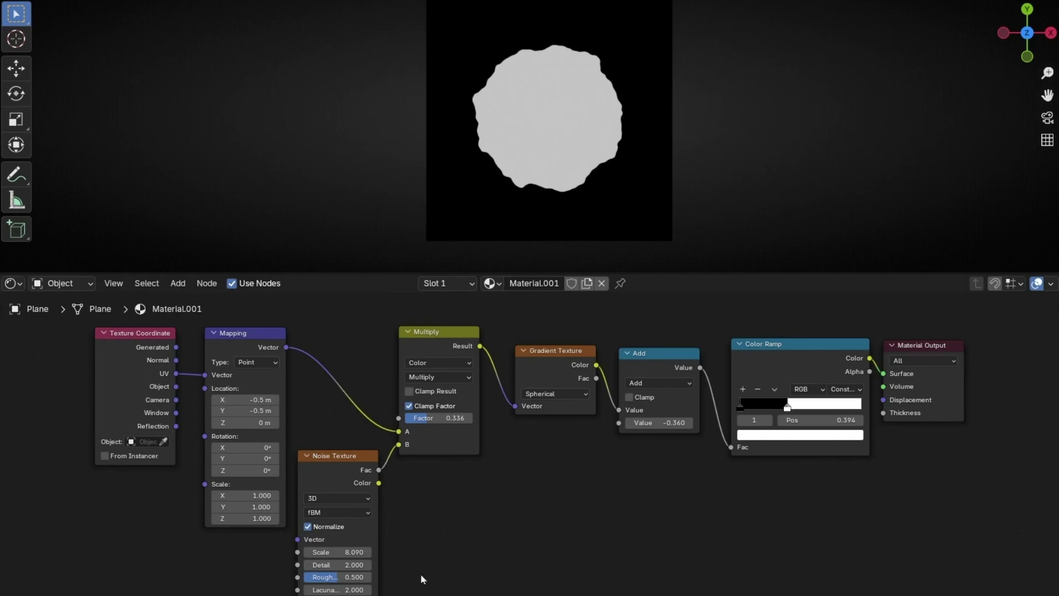
Set the Noise Texture's Scale to 14.890, Detail to 0.000, Roughness to 0.153 and Distortion to -0.400
{"action": "scroll", "coordinate": [449, 106], "scroll_direction": "up", "scroll_amount": 3}
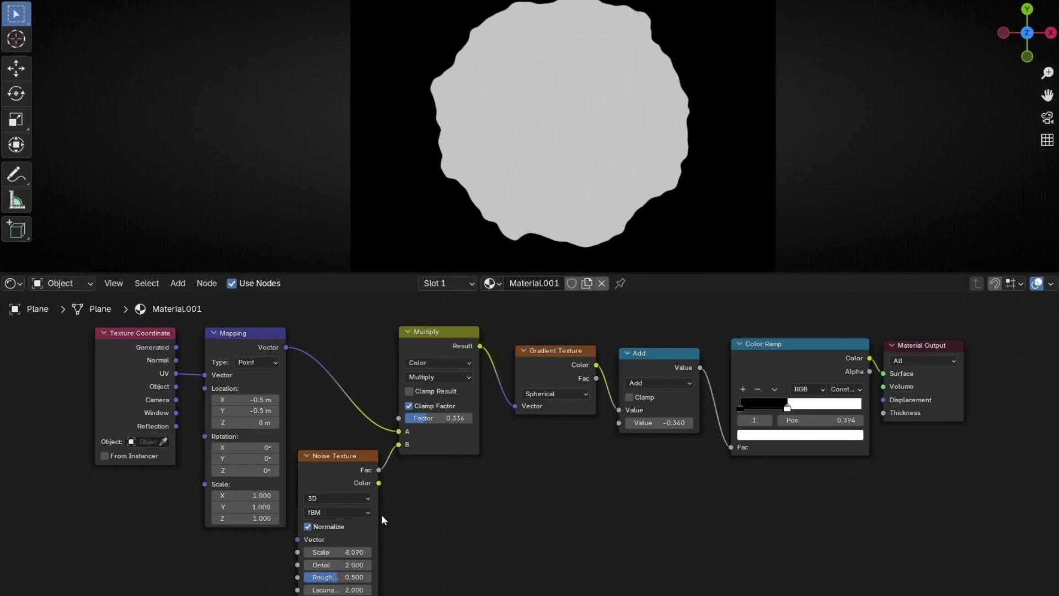
{"action": "scroll", "coordinate": [383, 524], "scroll_direction": "up", "scroll_amount": 4}
{"action": "middle_click_drag", "start_coordinate": [382, 529], "coordinate": [616, 403]}
{"action": "scroll", "coordinate": [594, 430], "scroll_direction": "up", "scroll_amount": 6}
{"action": "left_click_drag", "start_coordinate": [503, 460], "coordinate": [604, 460]}
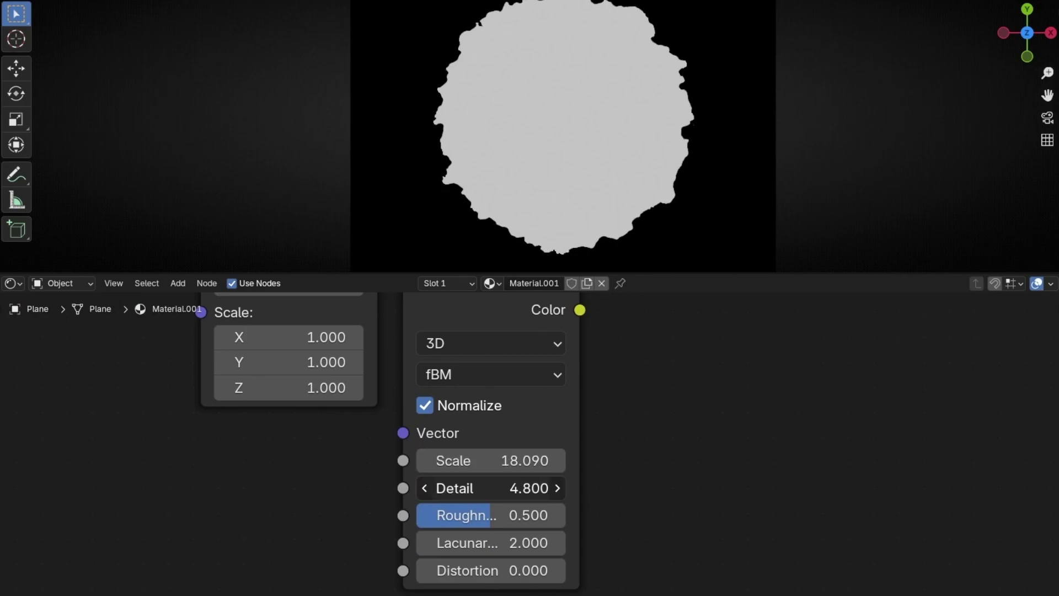
{"action": "left_click_drag", "start_coordinate": [469, 519], "coordinate": [552, 515]}
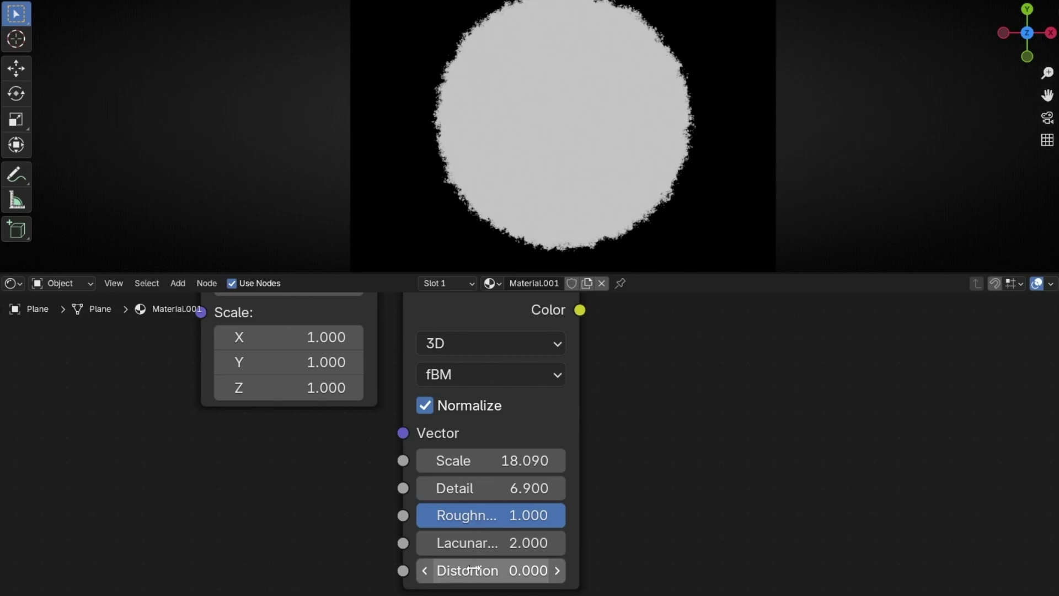
{"action": "left_click_drag", "start_coordinate": [469, 571], "coordinate": [535, 571]}
{"action": "left_click_drag", "start_coordinate": [504, 515], "coordinate": [468, 508]}
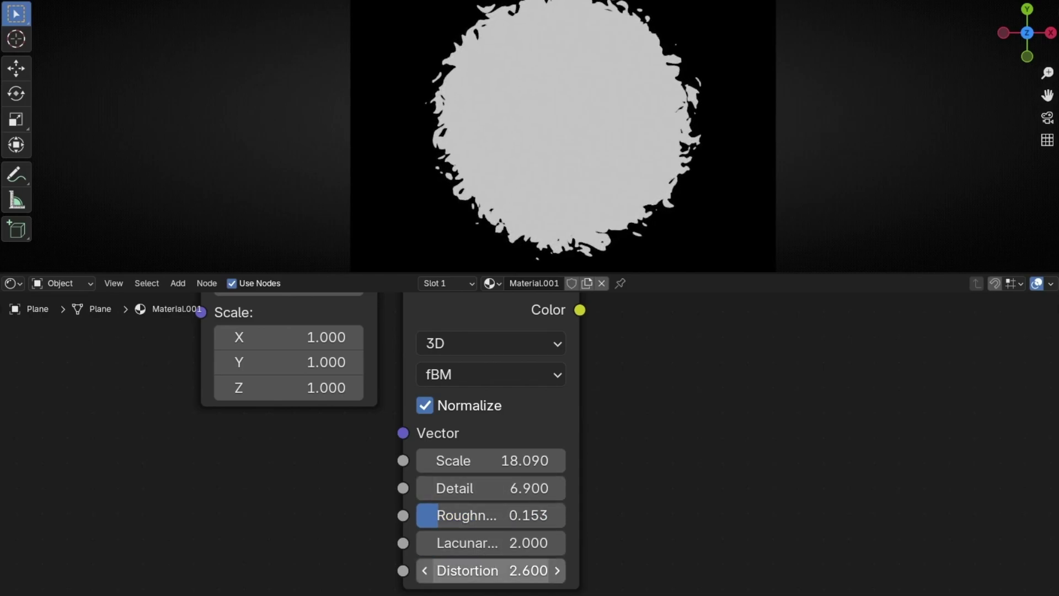
{"action": "left_click_drag", "start_coordinate": [485, 570], "coordinate": [433, 570]}
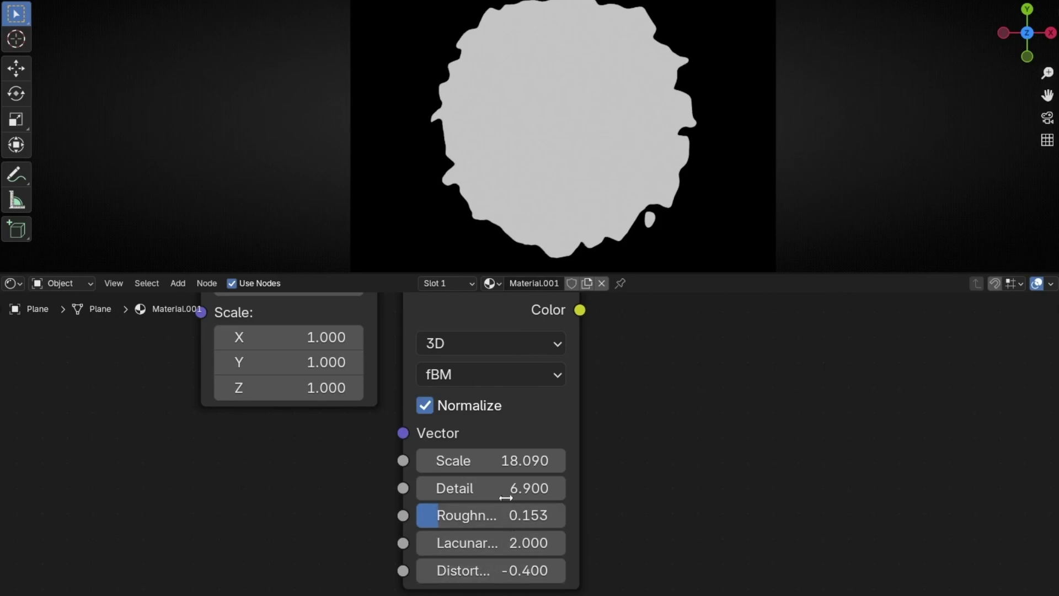
{"action": "left_click_drag", "start_coordinate": [503, 488], "coordinate": [482, 460]}
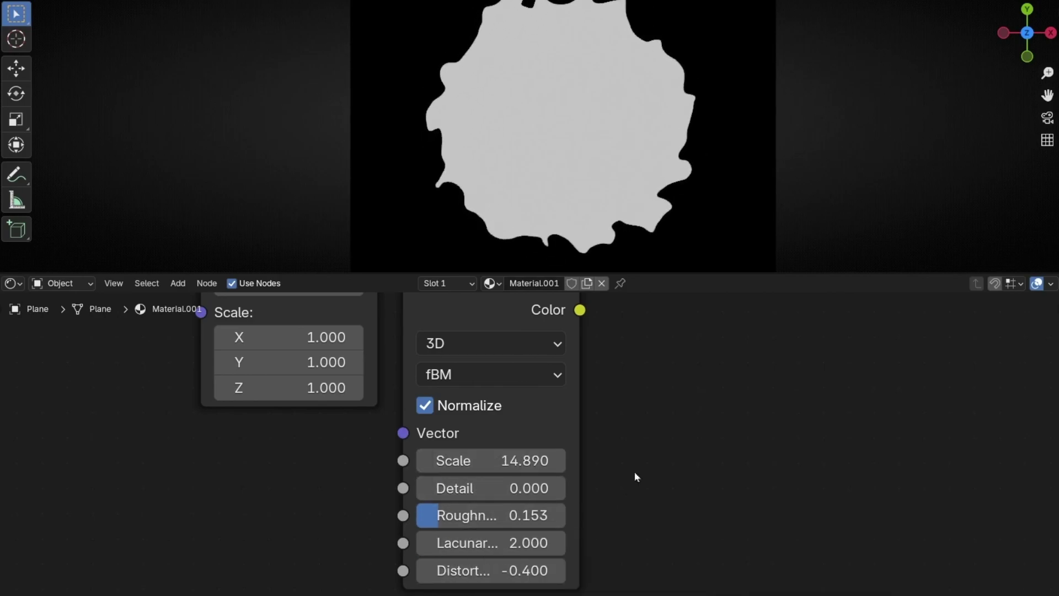
{"action": "scroll", "coordinate": [708, 399], "scroll_direction": "down", "scroll_amount": 6}
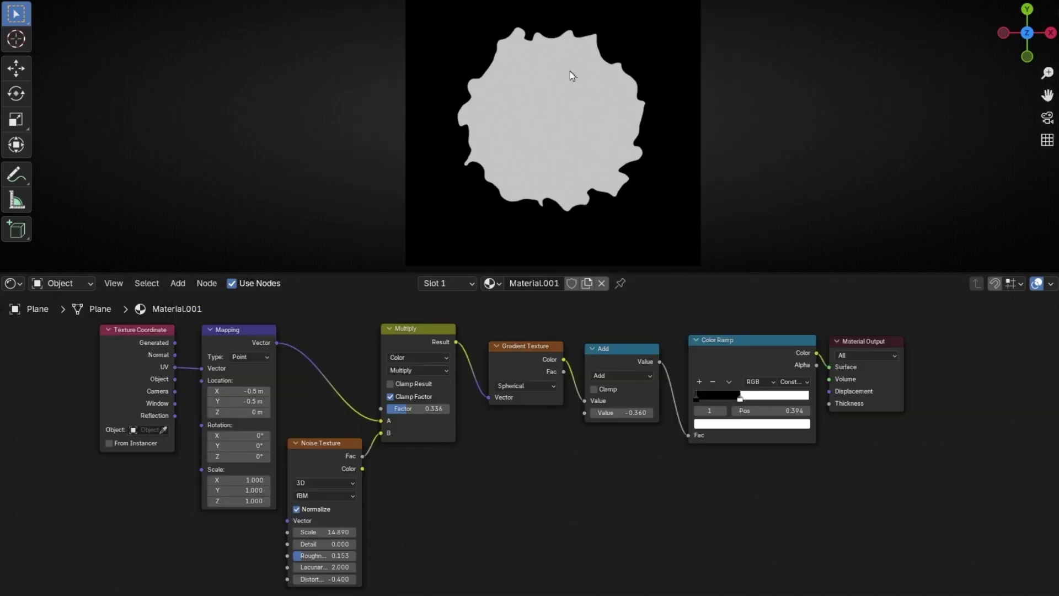